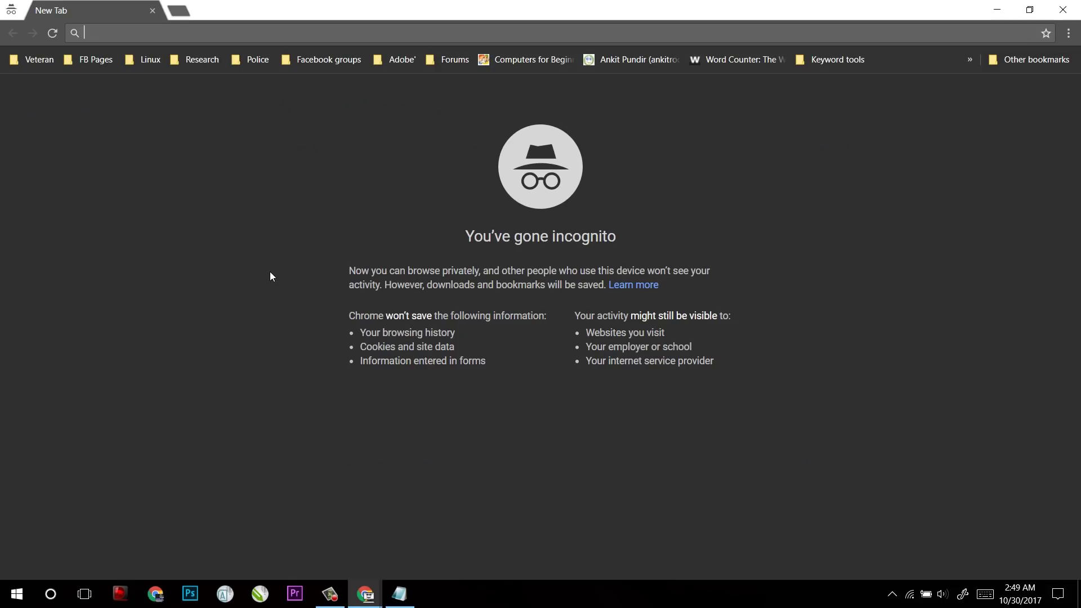
- Open web.whatsapp.com in the incognito window
text(web.whatsapp.com)
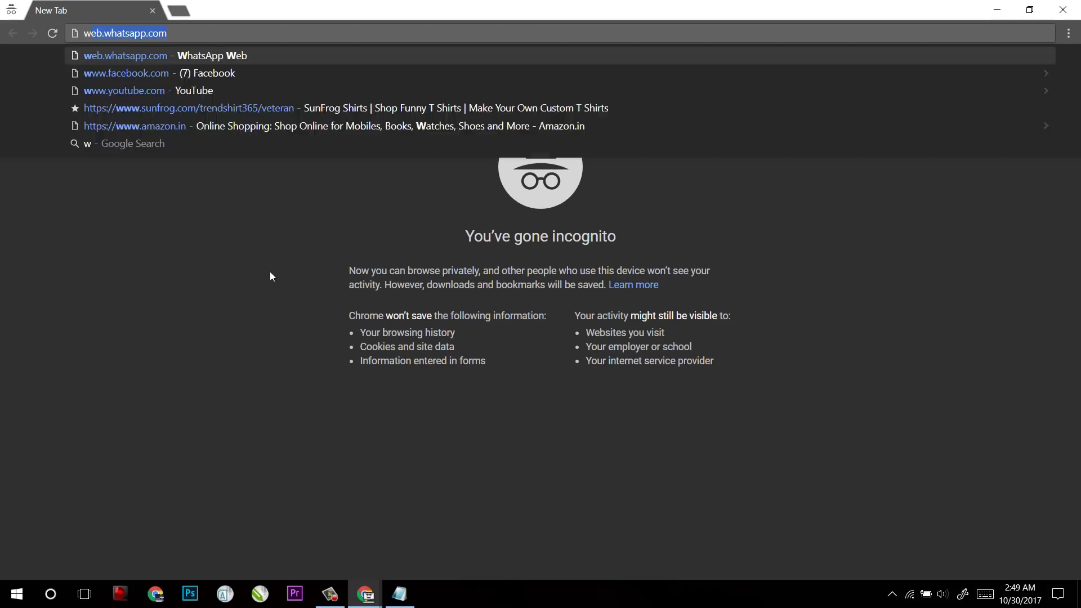
key(Return)
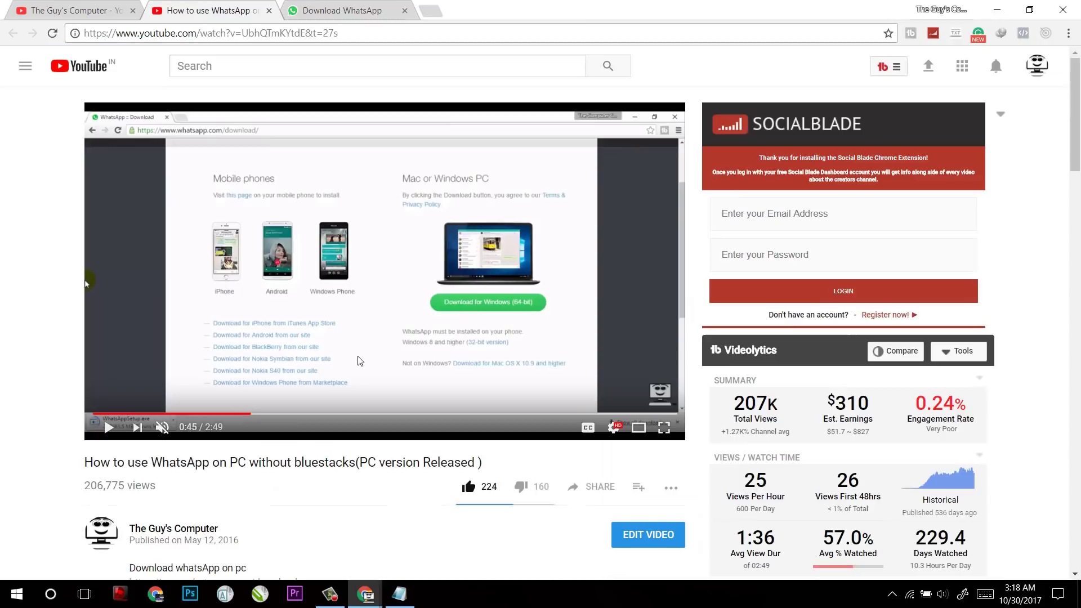
- Play the video on using WhatsApp on PC without BlueStacks and skip ahead to 1:06
key(ctrl+Tab)
key(ctrl+shift+Tab)
click(106, 429)
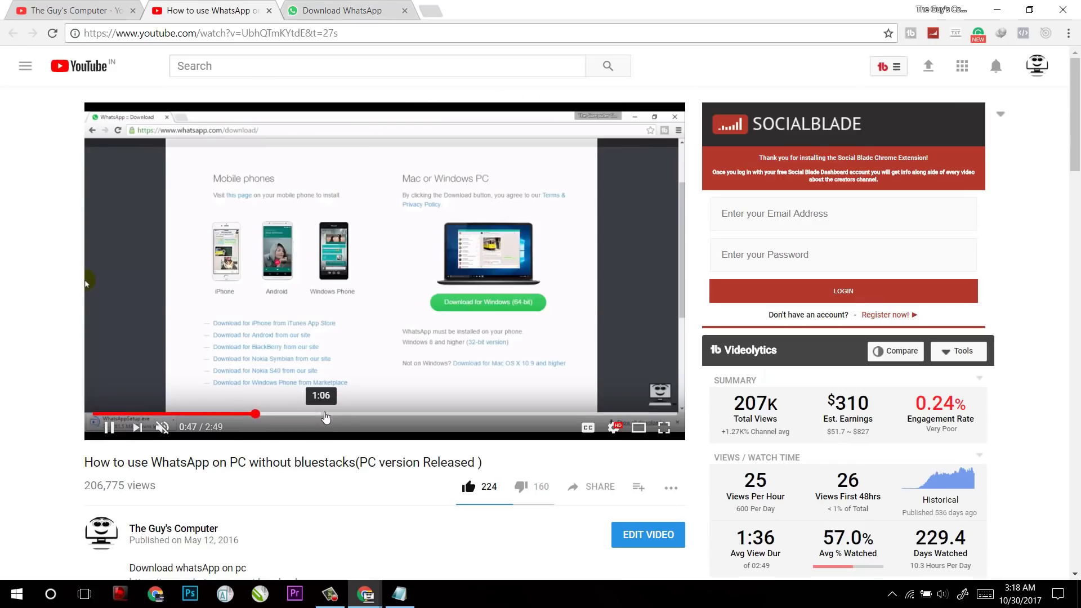
click(325, 416)
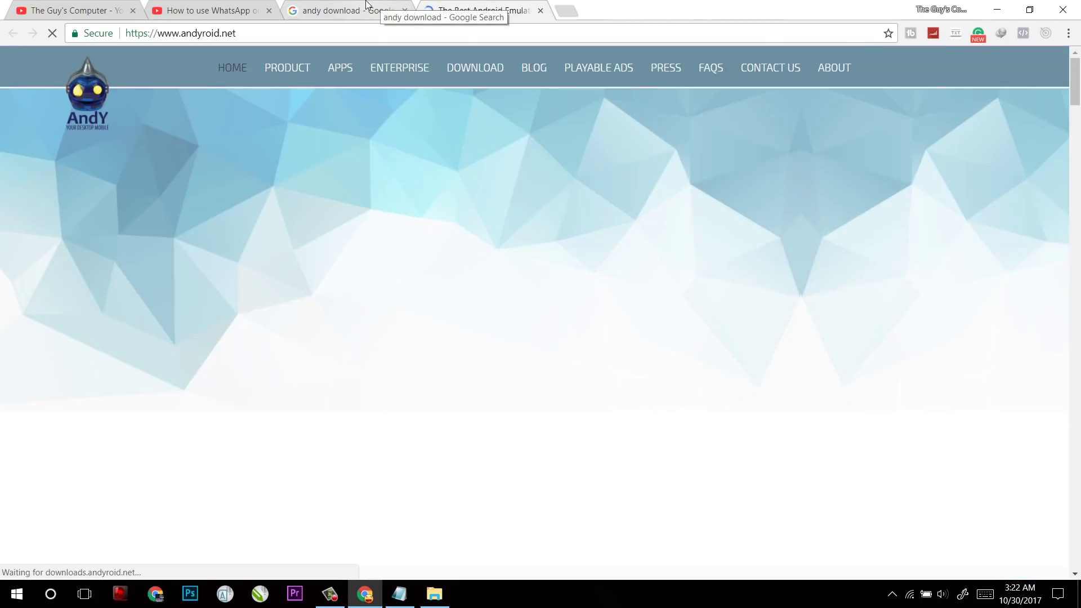
- Close the "andy download" Google search page and return to the andyroid.net website
click(382, 6)
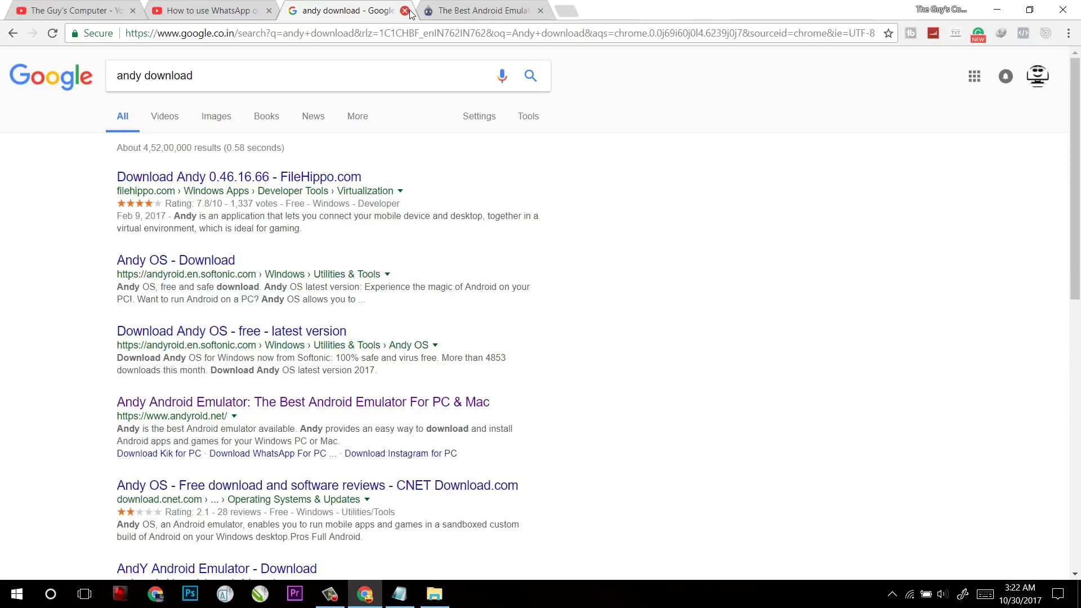
click(405, 10)
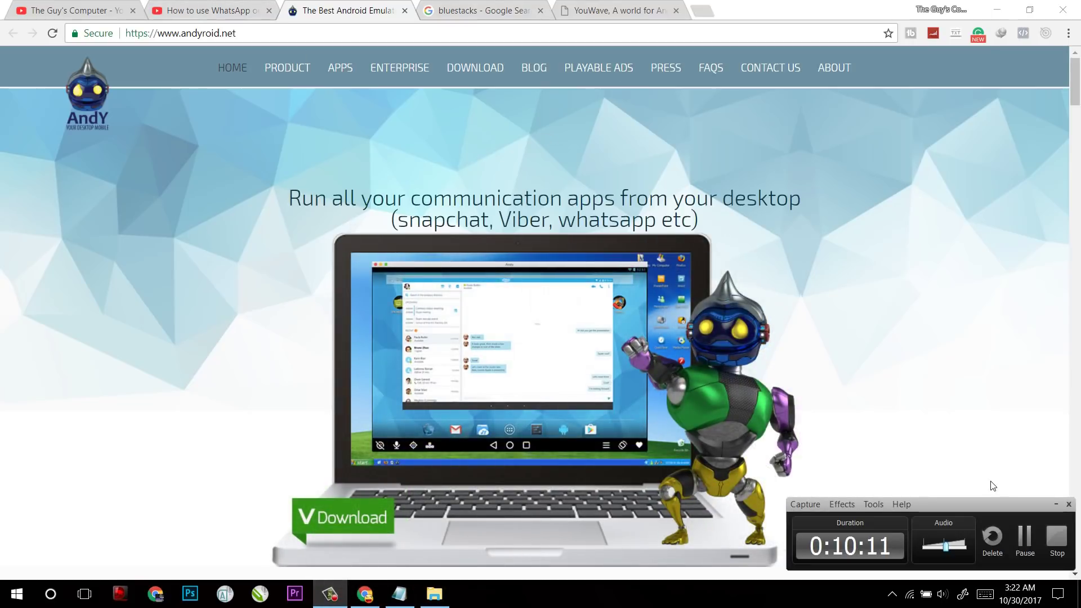
click(992, 486)
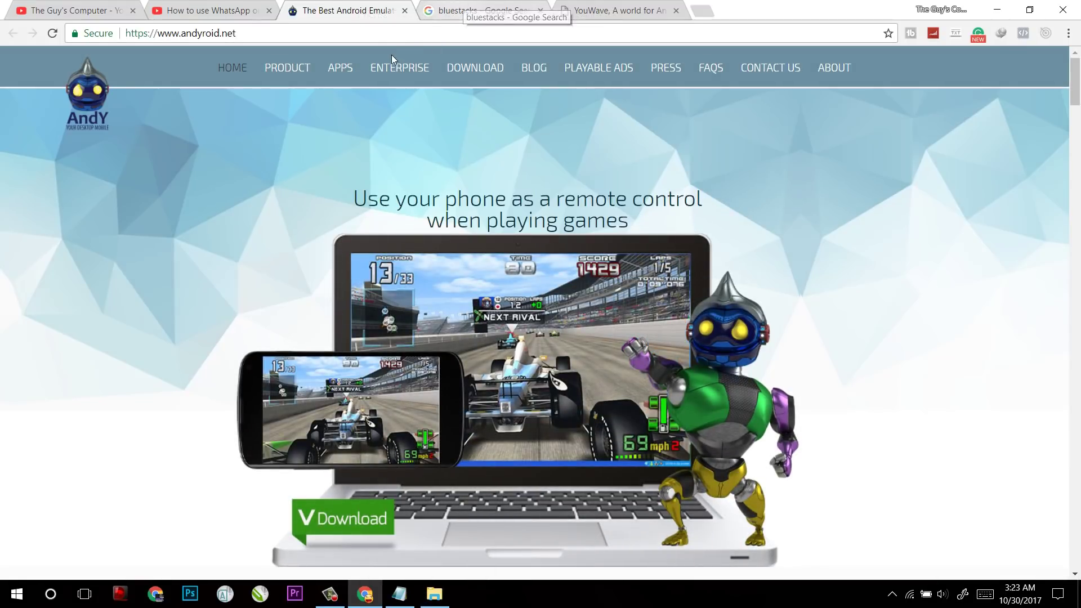
click(389, 32)
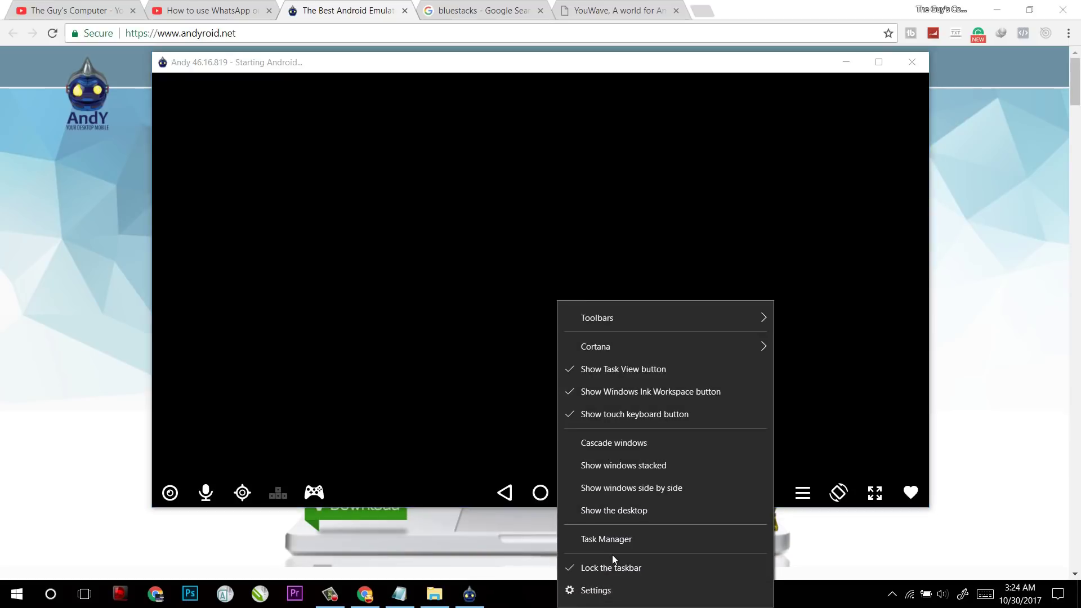
- Open Task Manager to check the memory usage while Andy starts, and minimize it
click(622, 542)
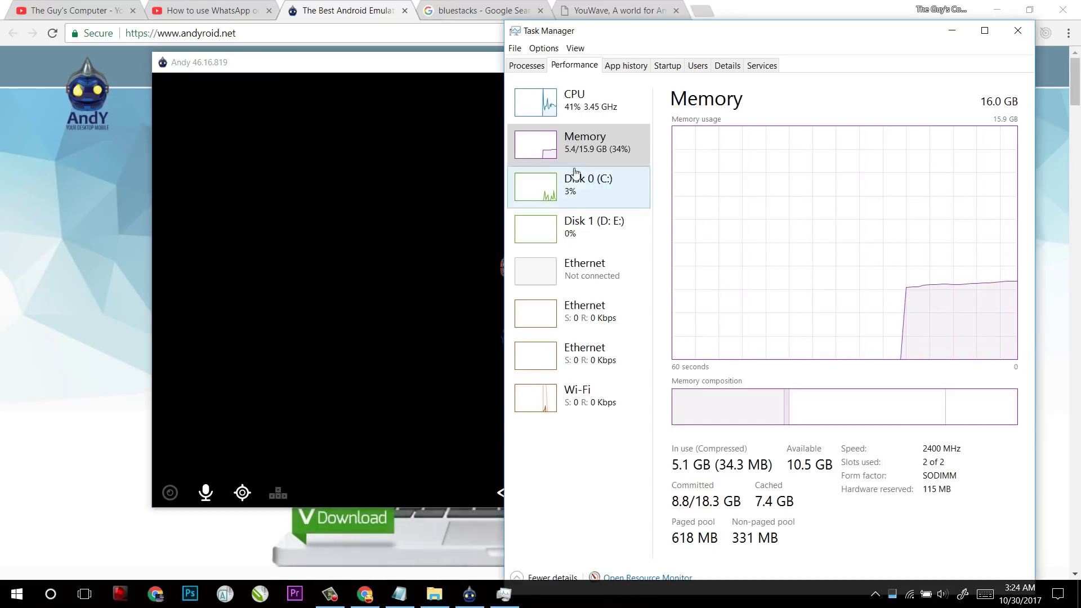
click(953, 31)
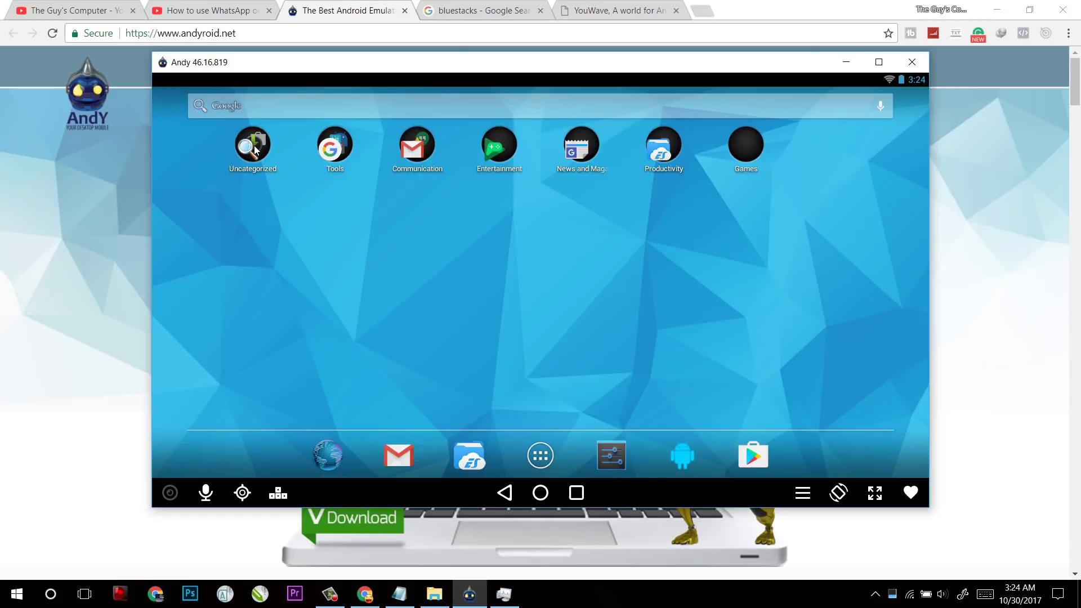
- Open the Play Store from Andy's Uncategorized folder, choose to add an existing Google account, and get started to reach the store's search
click(253, 146)
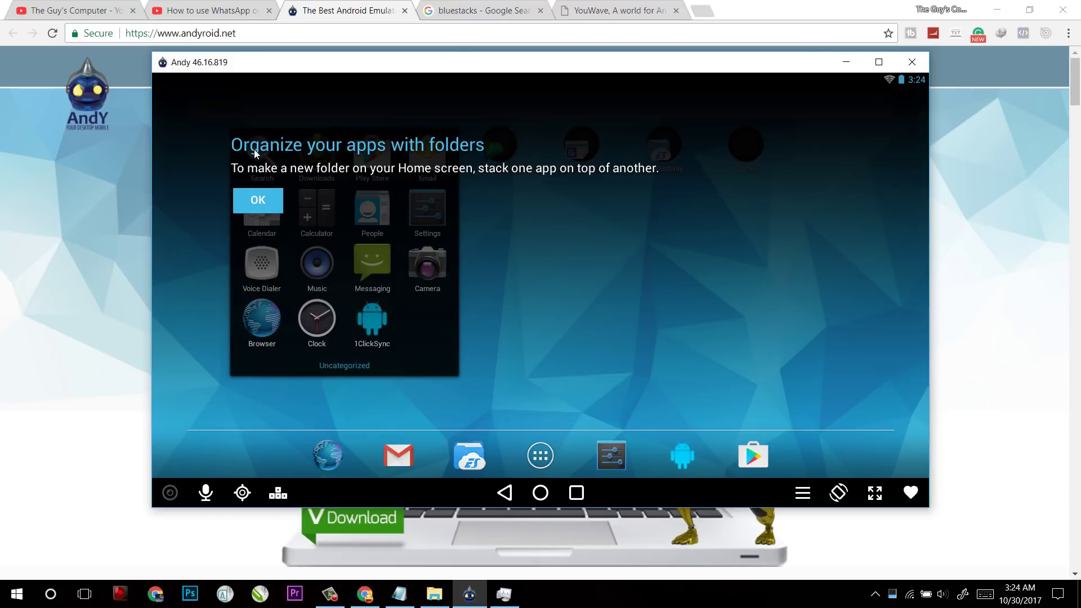
click(257, 202)
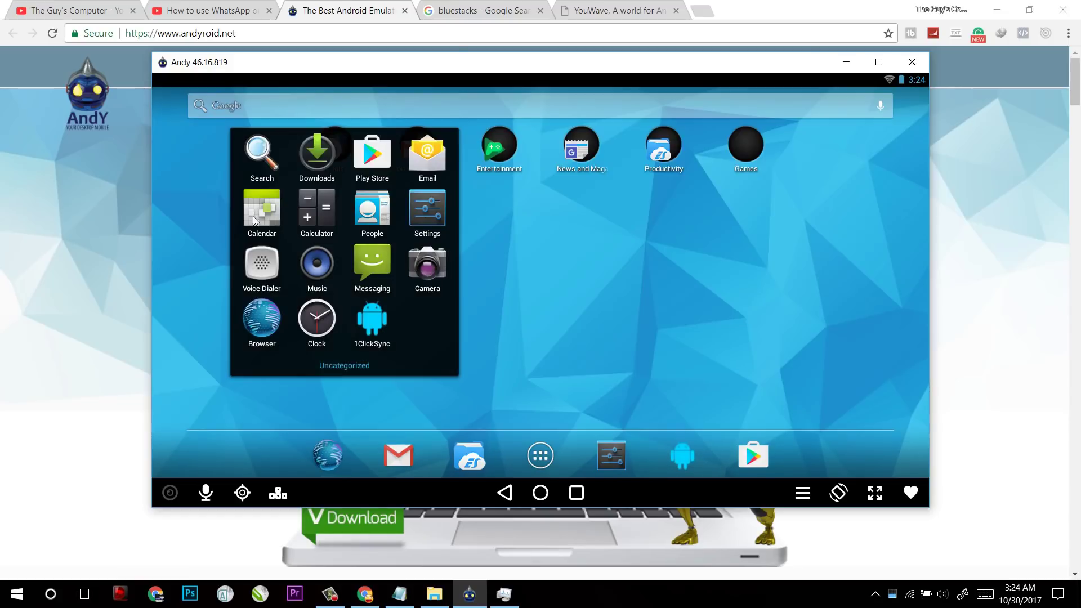
click(371, 159)
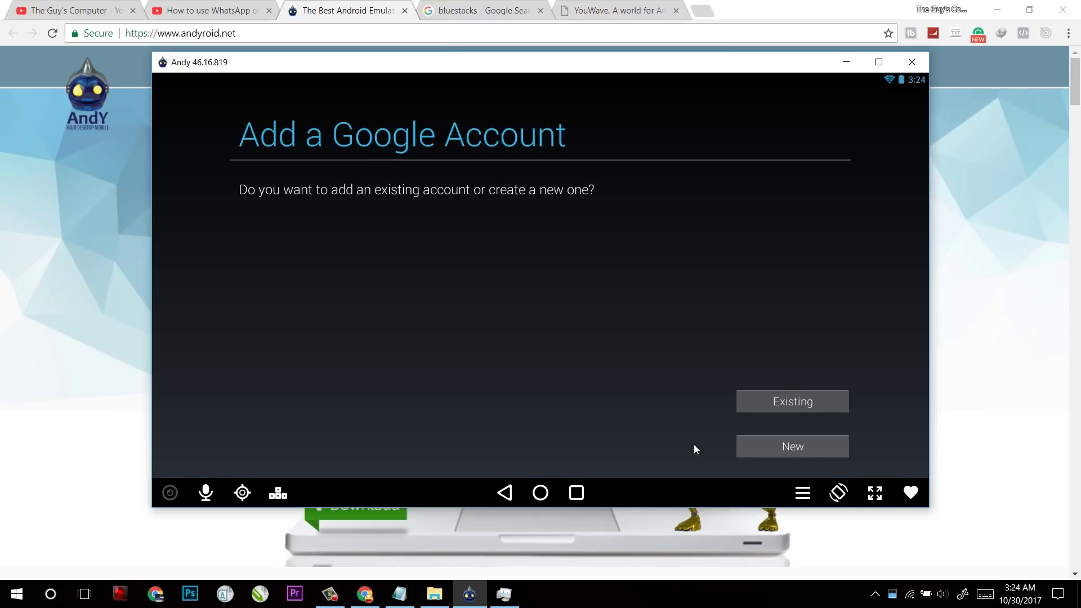
click(782, 404)
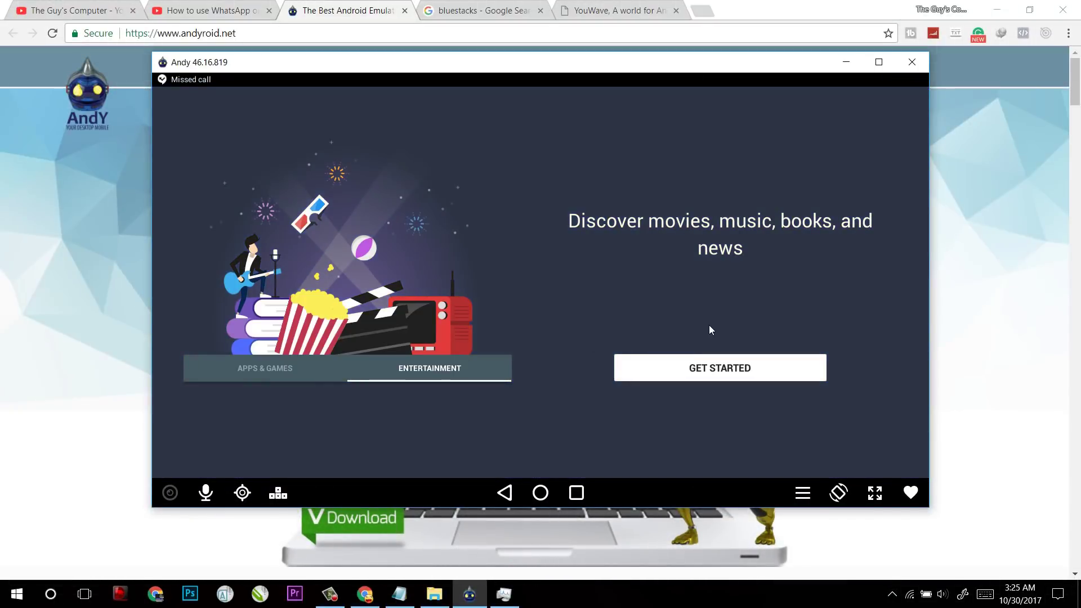
click(728, 373)
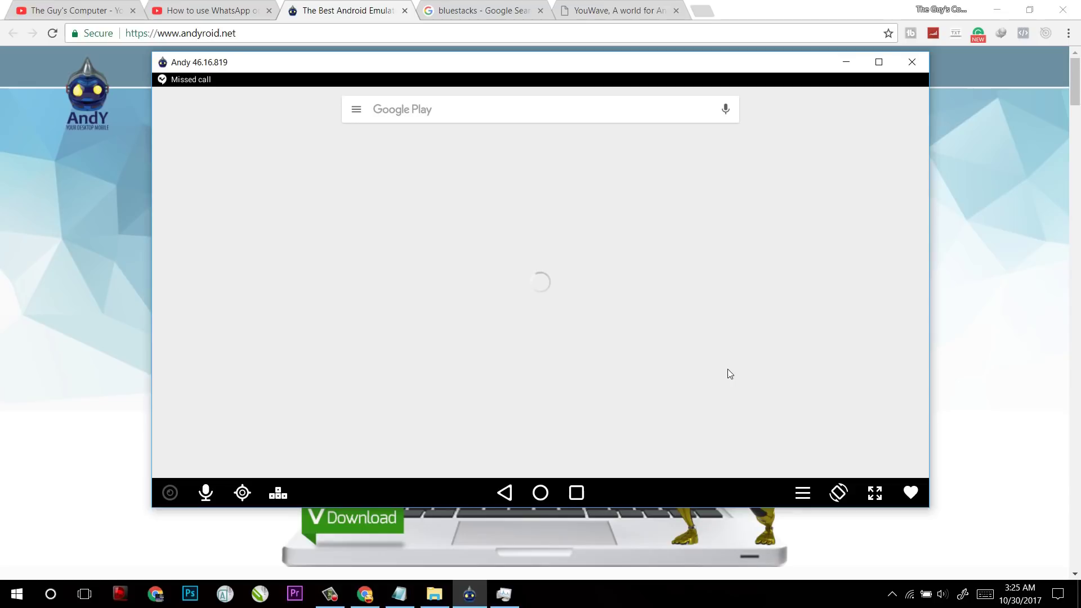
click(488, 112)
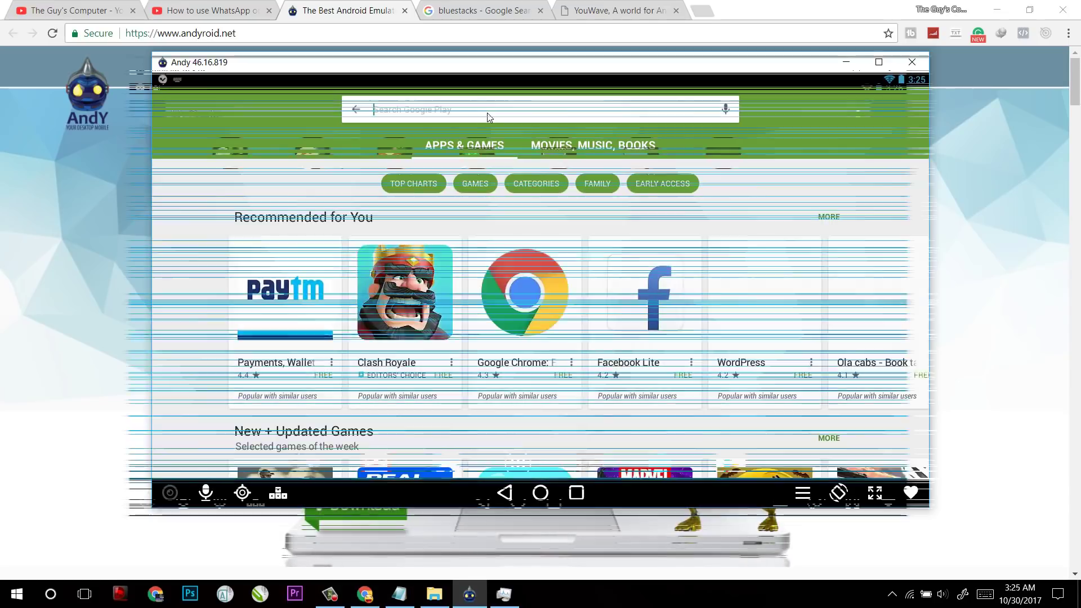
- Reopen the Play Store from the Uncategorized folder and examine the Whatsapp Messenger listing's screenshots, ratings and reviews
click(315, 161)
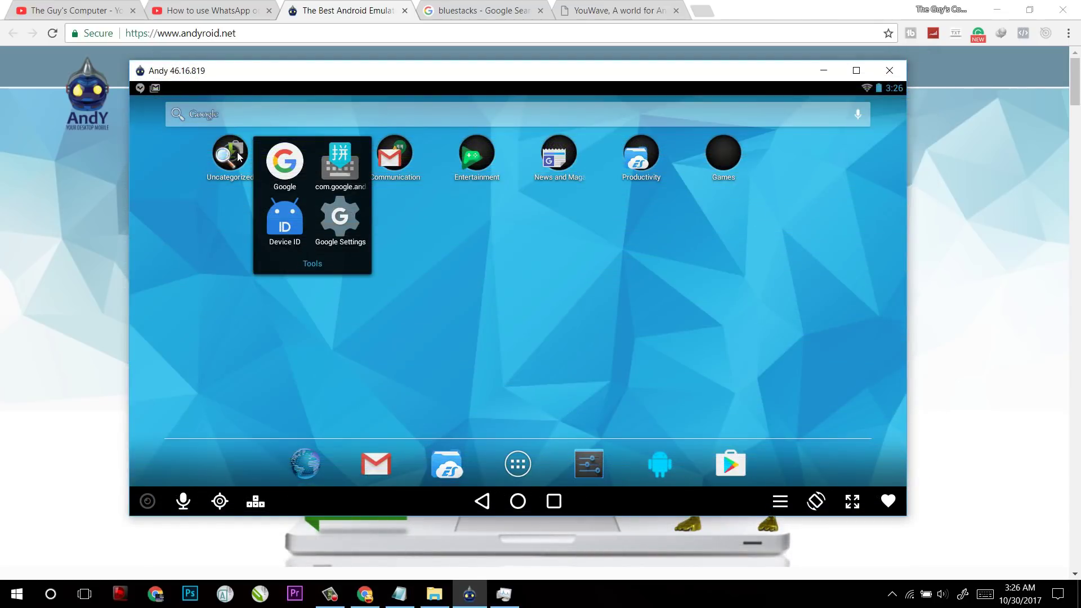
click(239, 157)
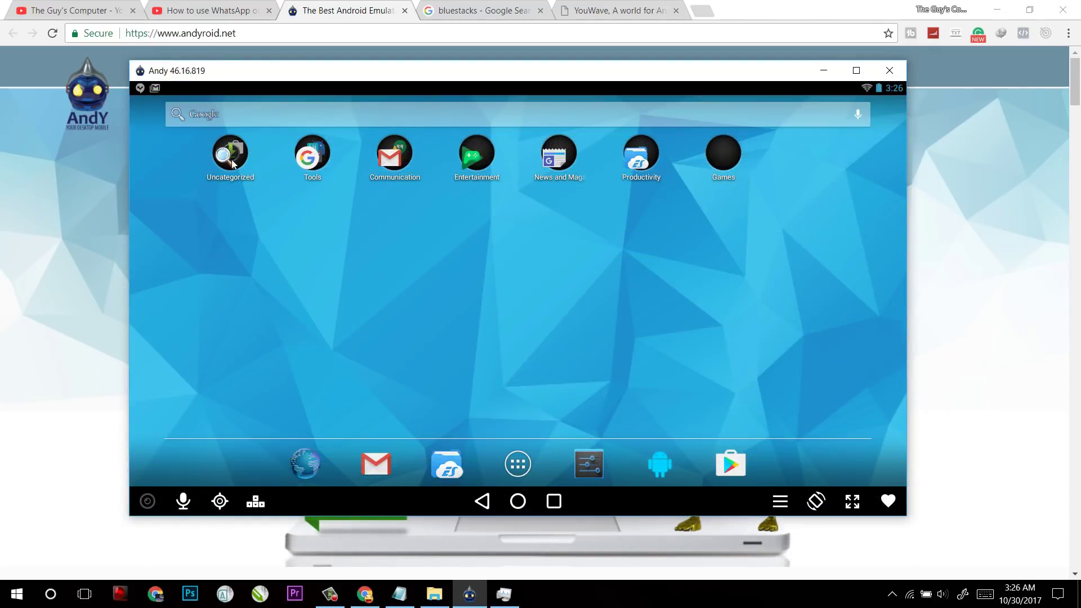
click(238, 164)
click(351, 163)
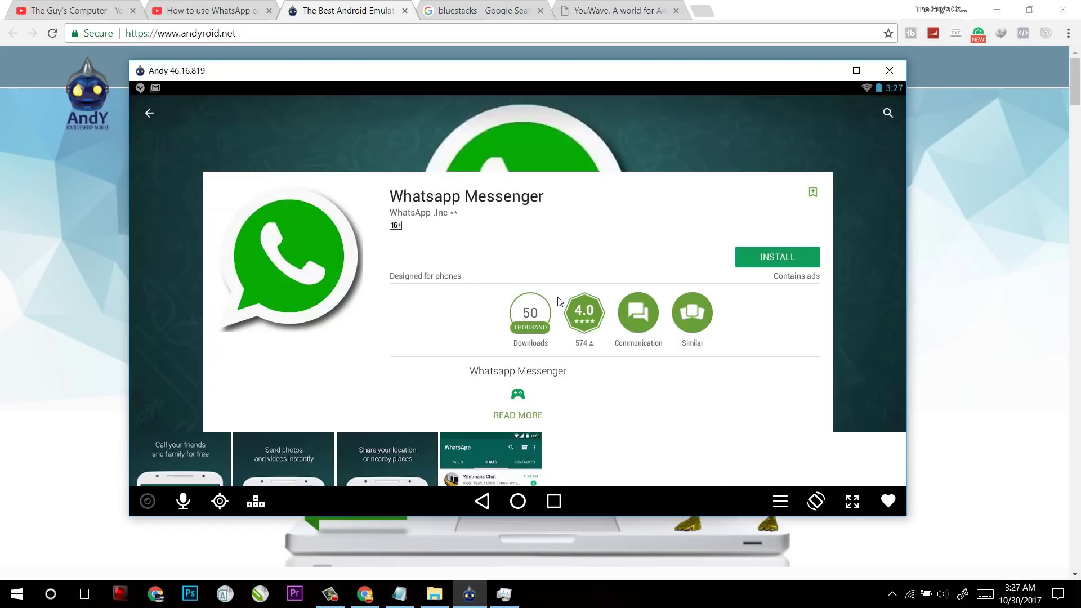
scroll(558, 299, down, 10)
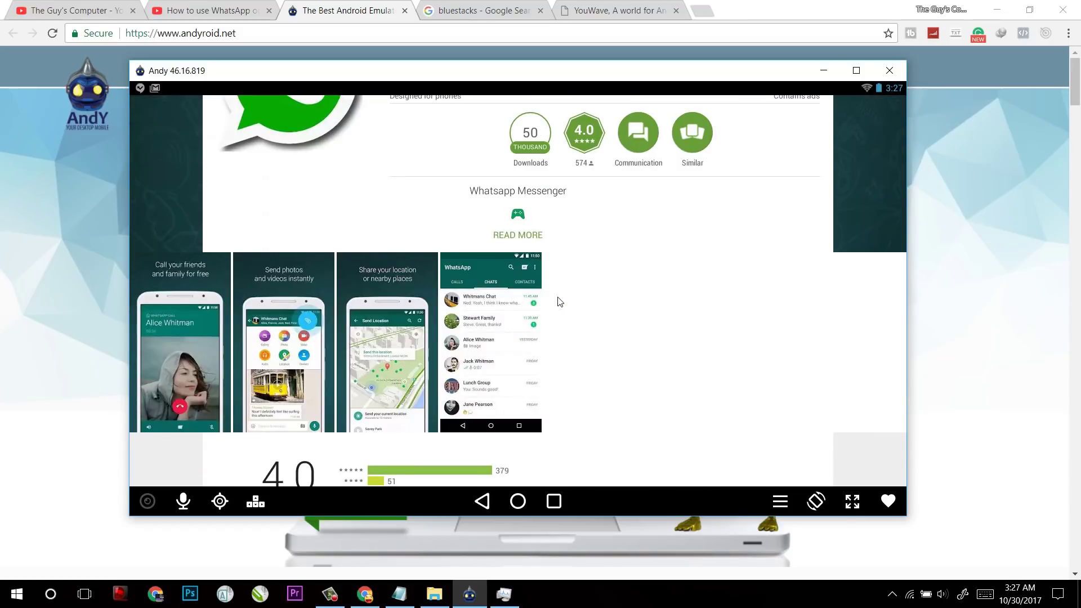
scroll(557, 301, down, 1)
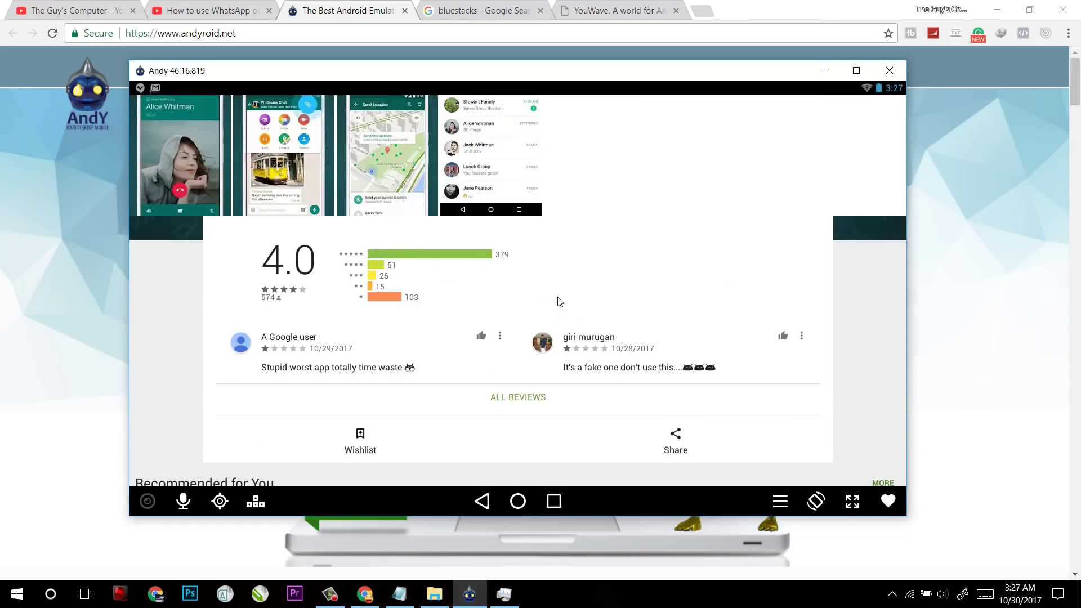
scroll(560, 302, down, 1)
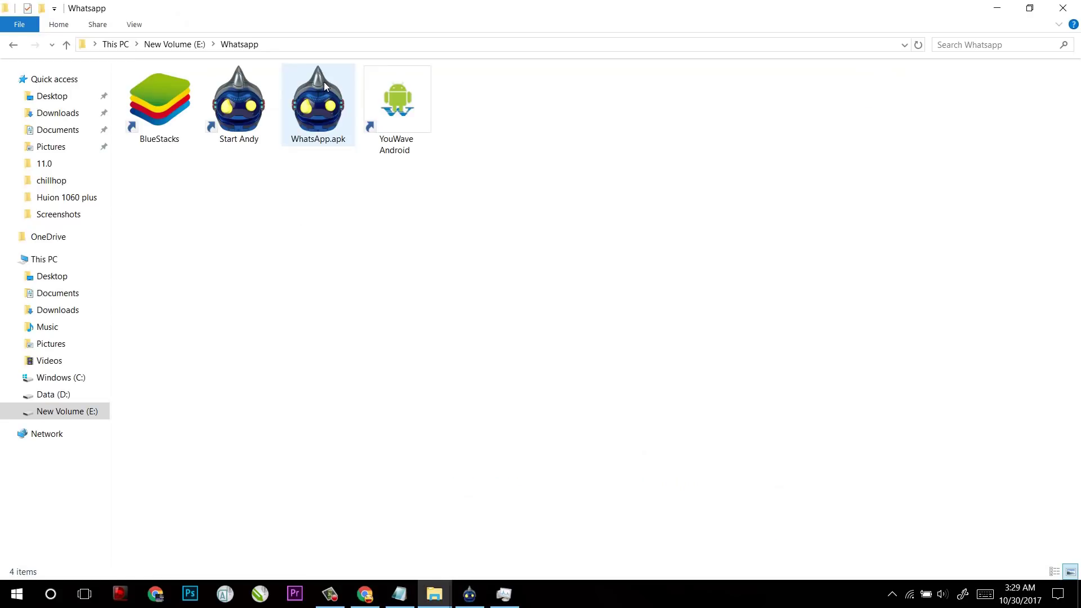
- Install WhatsApp.apk from the E: drive's Whatsapp folder into Andy and dismiss the installation report
click(325, 130)
drag(325, 131, 520, 380)
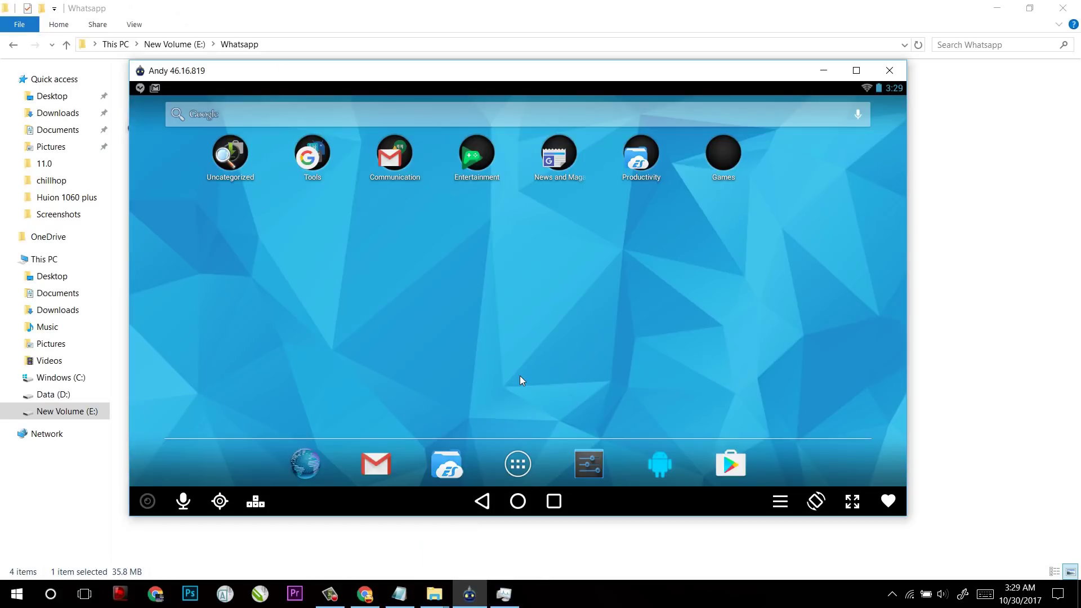
click(830, 70)
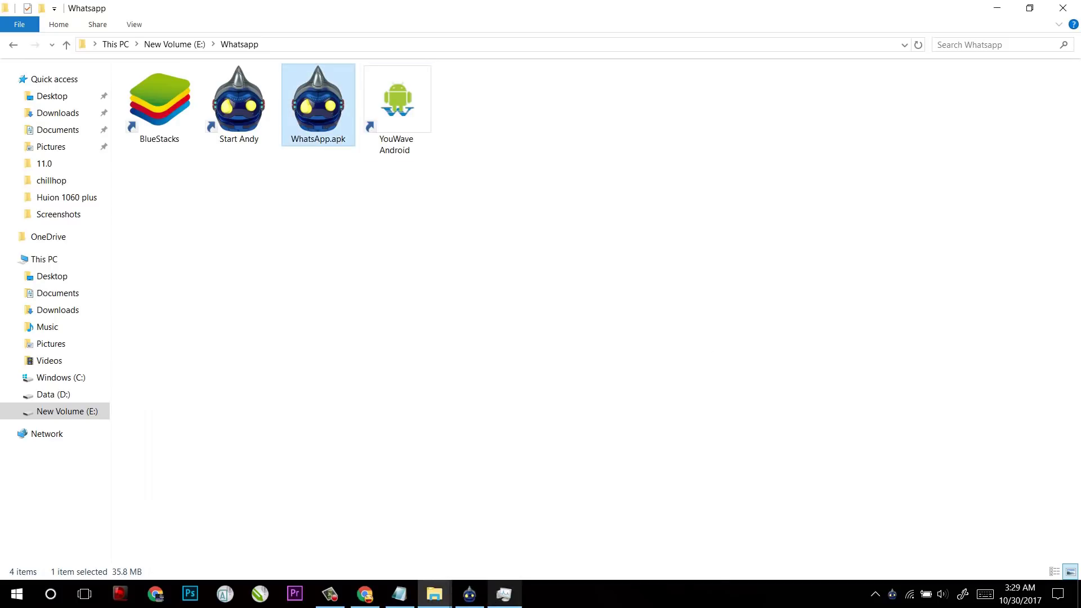
click(509, 567)
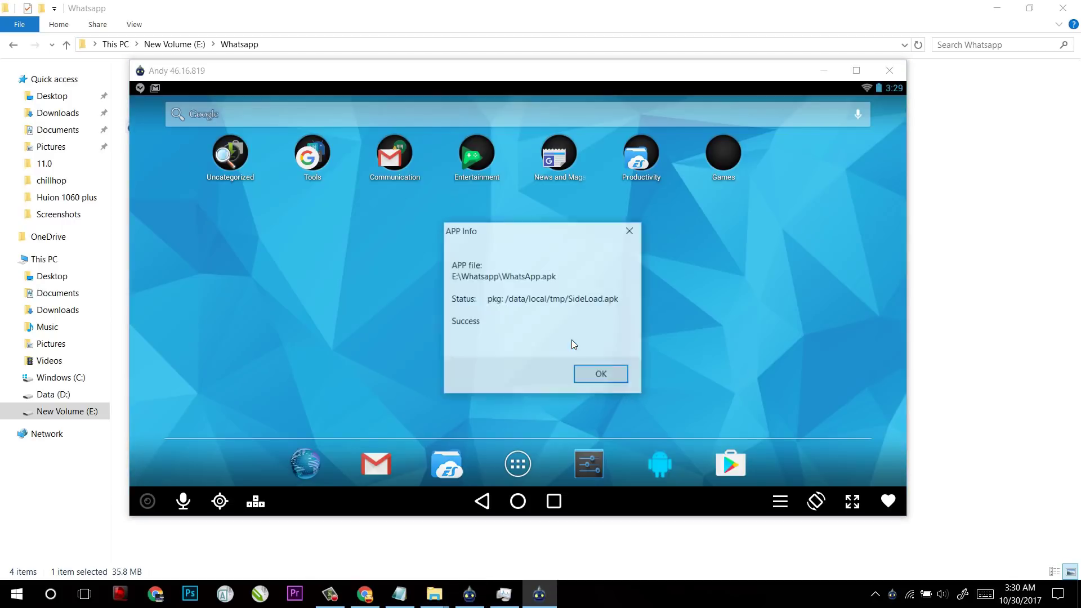
click(598, 374)
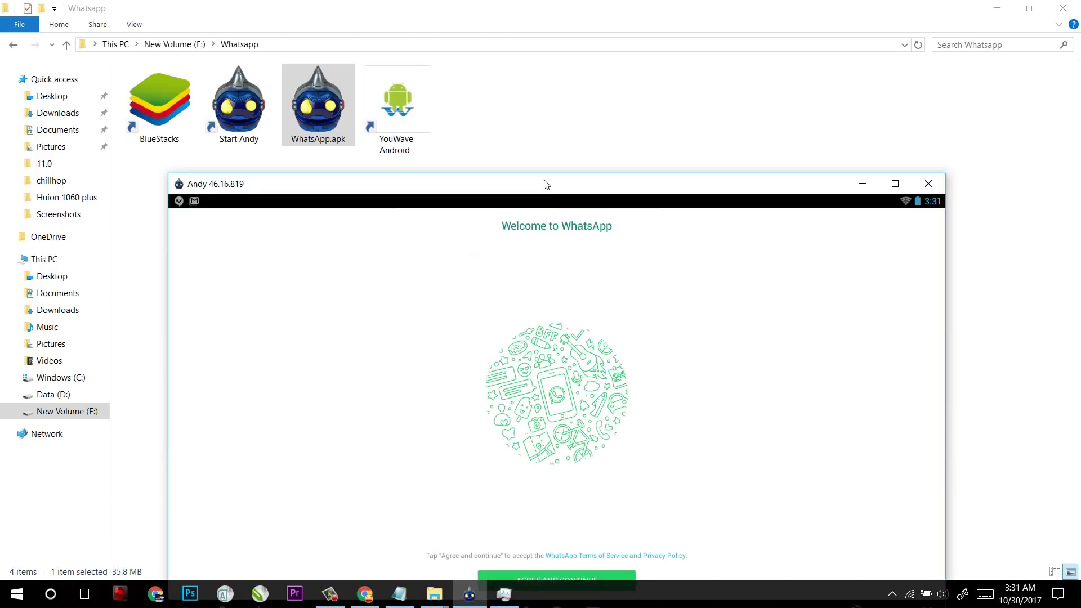
- Move the Andy window up, accept WhatsApp's terms of service, and dismiss the tablet support alert
drag(545, 184, 517, 29)
click(545, 430)
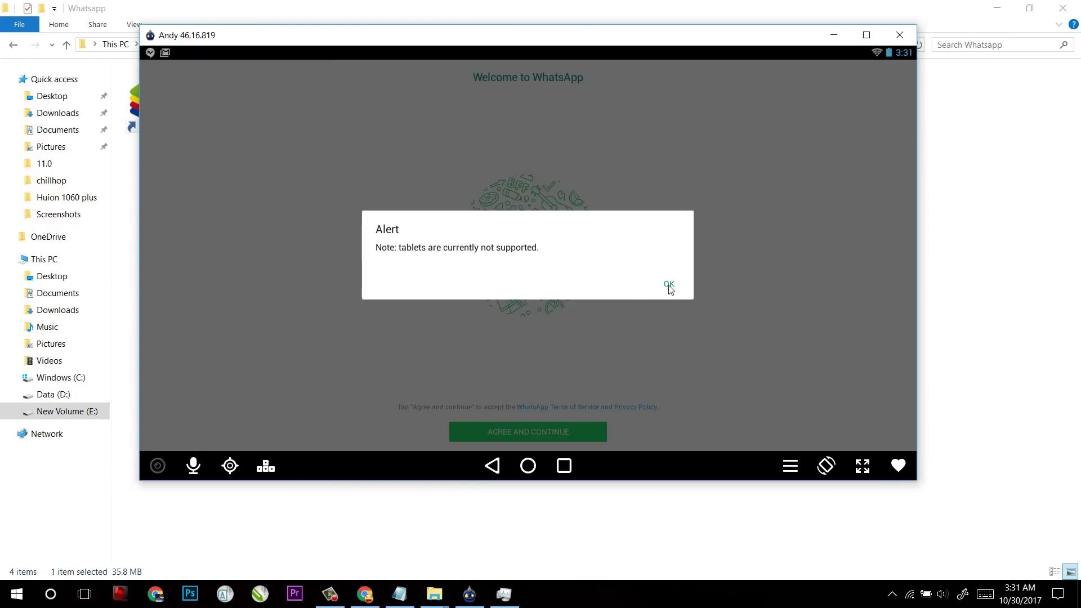
click(669, 285)
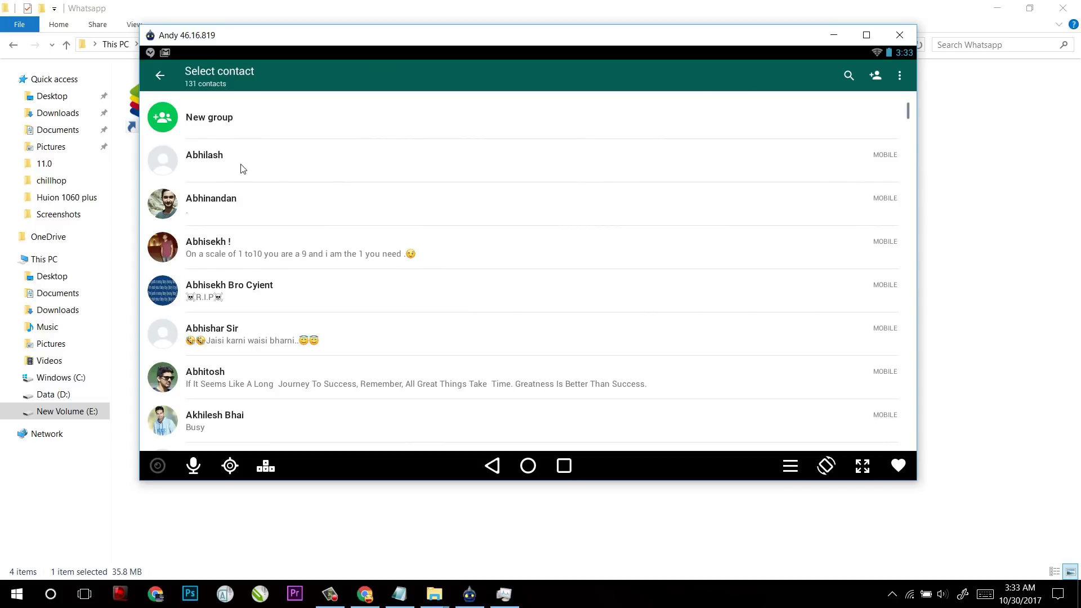
- Open a chat with the first contact in WhatsApp's contact list and enter the message "hello"
click(267, 176)
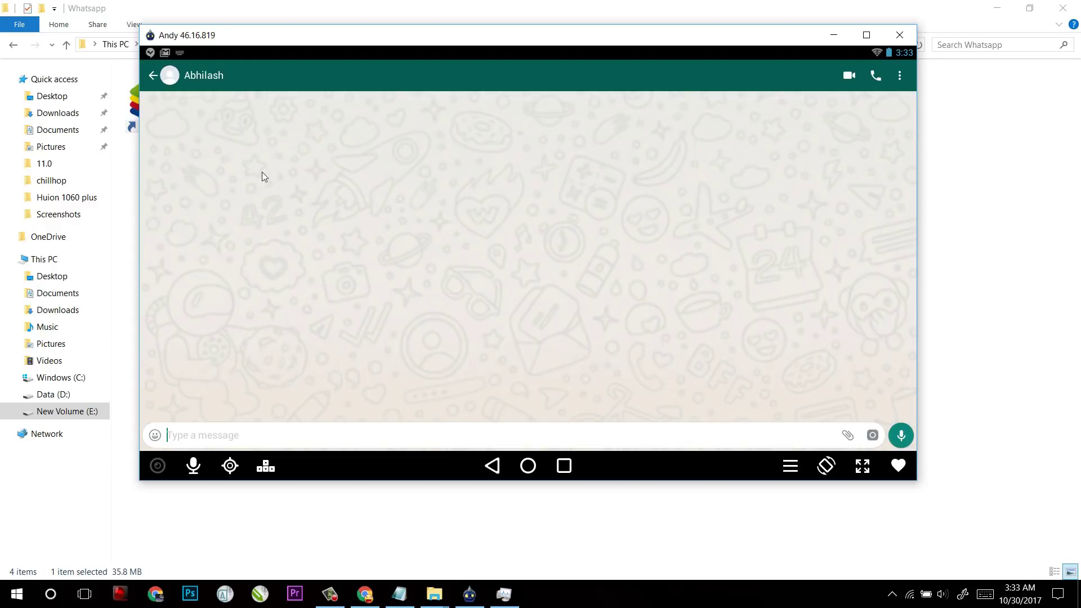
text(hello)
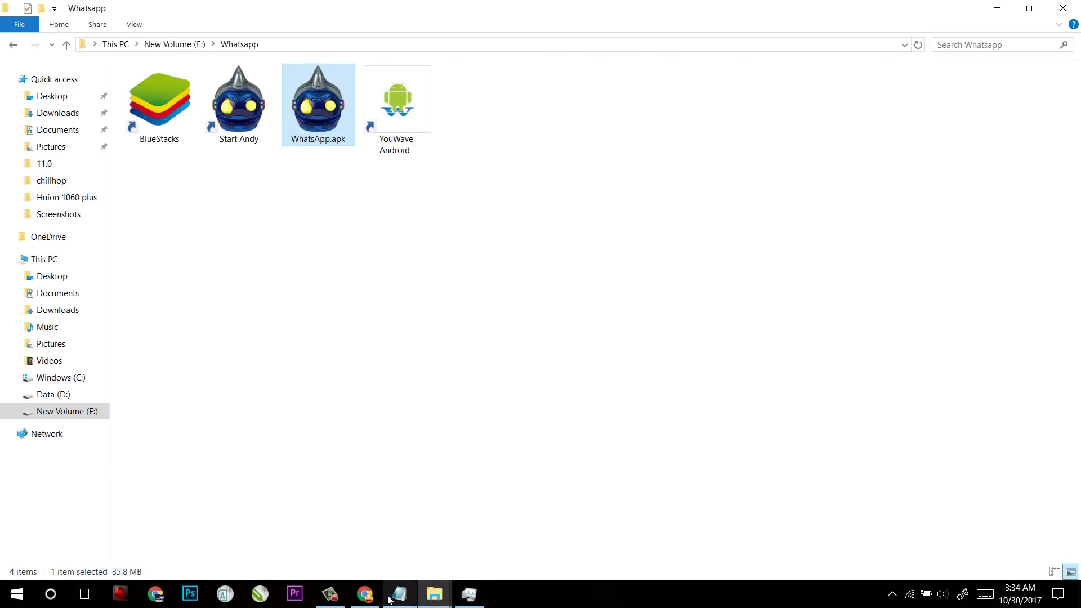
- Switch to Chrome, and check the memory usage in Task Manager while BlueStacks starts
click(366, 598)
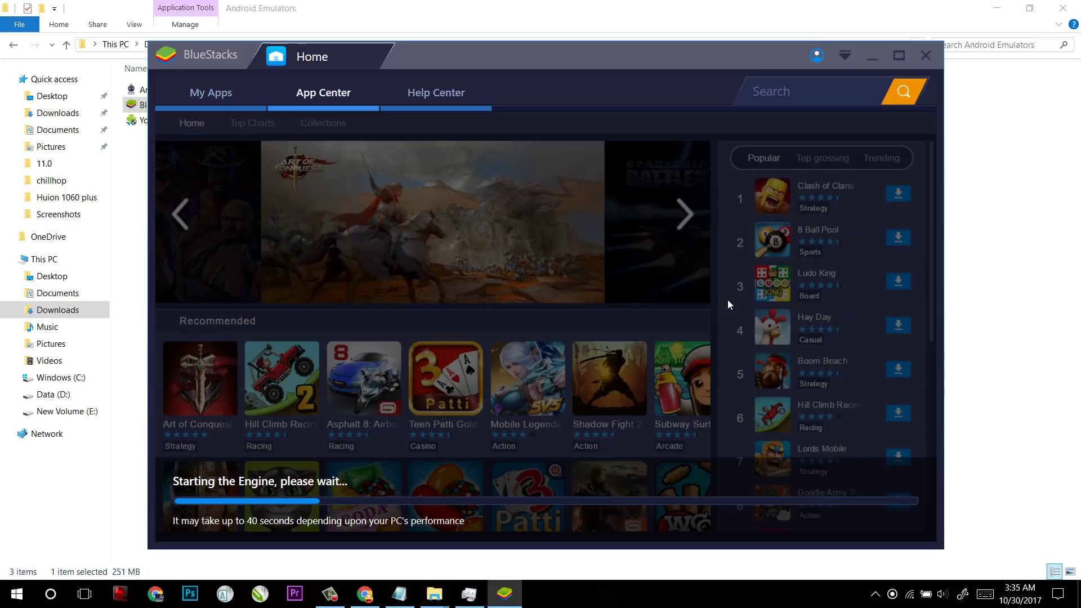
click(463, 591)
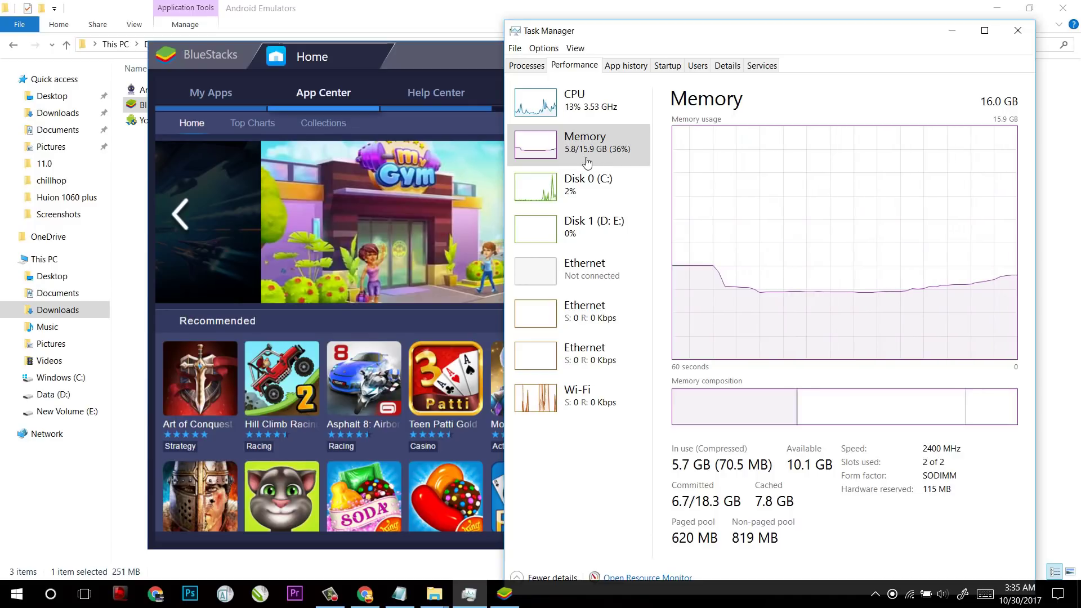
- Bring BlueStacks to the front, go to its installed apps, and launch Google Play from the System app folder
click(326, 56)
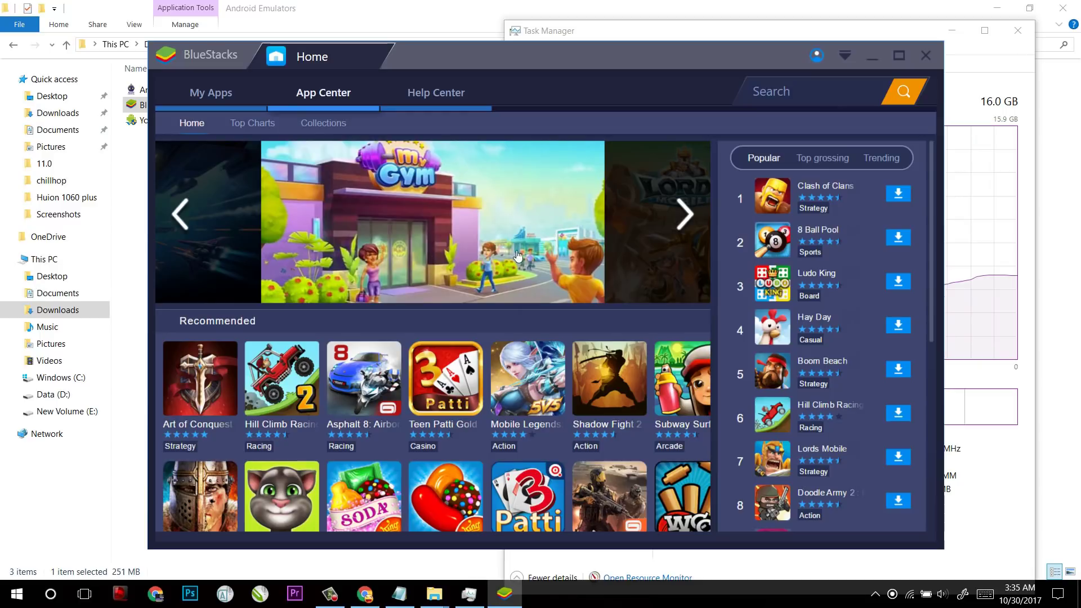
click(211, 95)
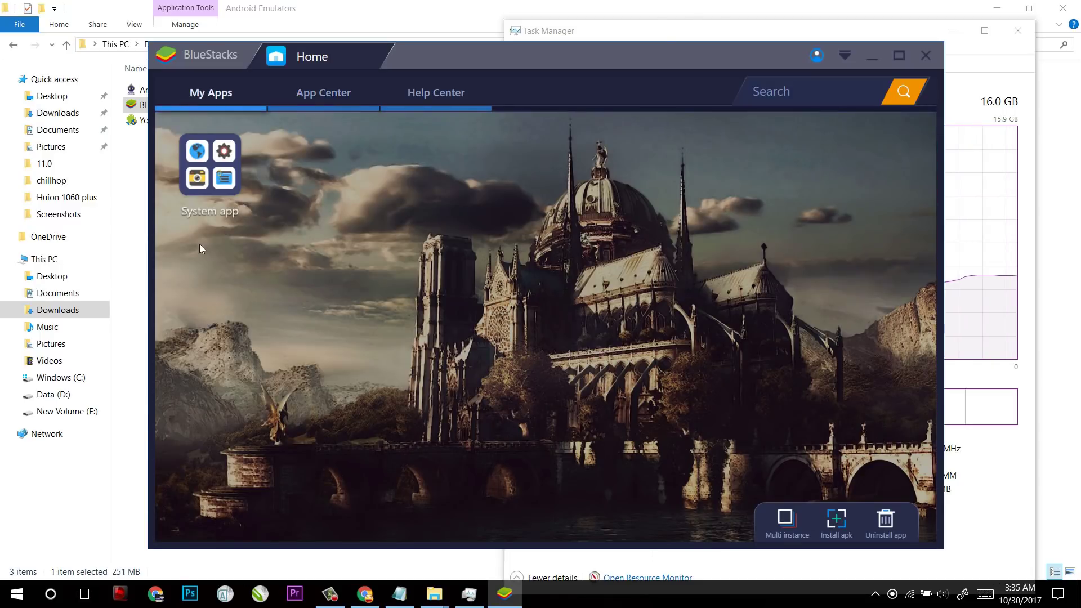
click(228, 176)
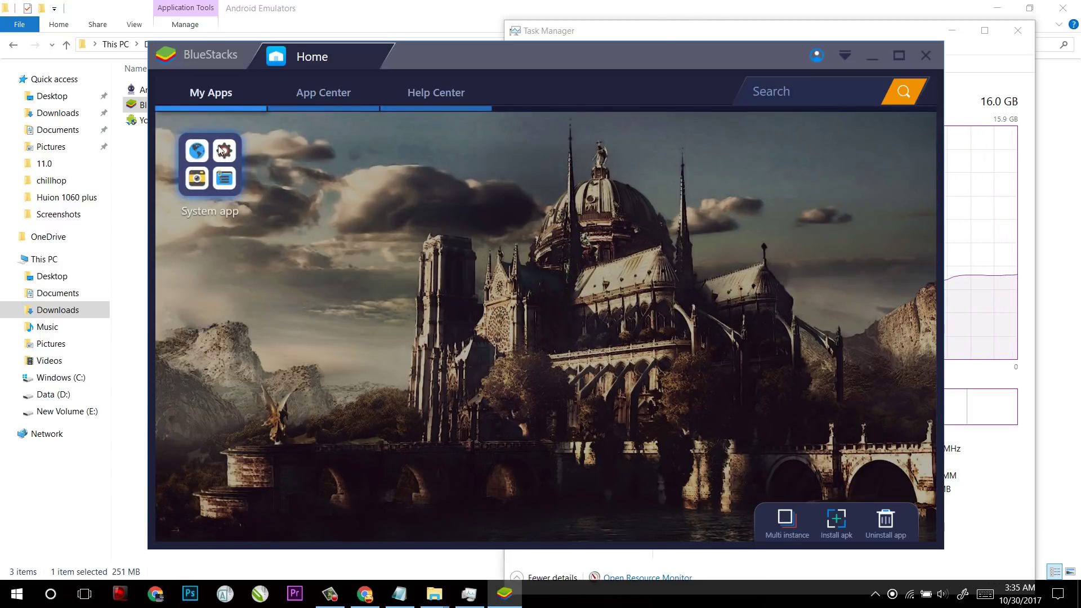
click(668, 170)
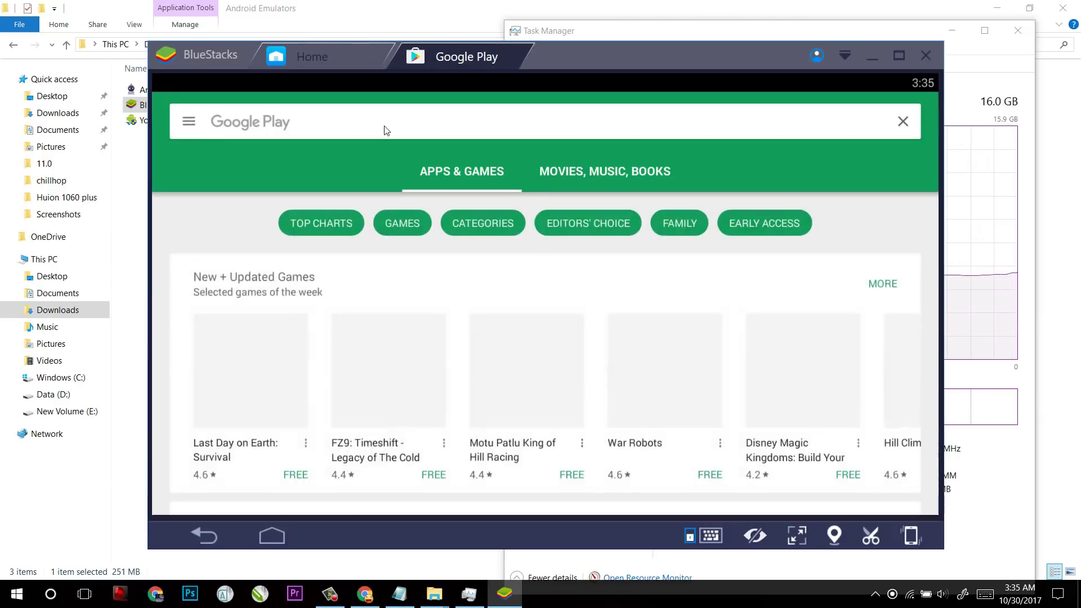
- Search Google Play for "whatsapp" and open the WhatsApp Messenger page by WhatsApp Inc
click(374, 130)
text(whatsapp)
key(Return)
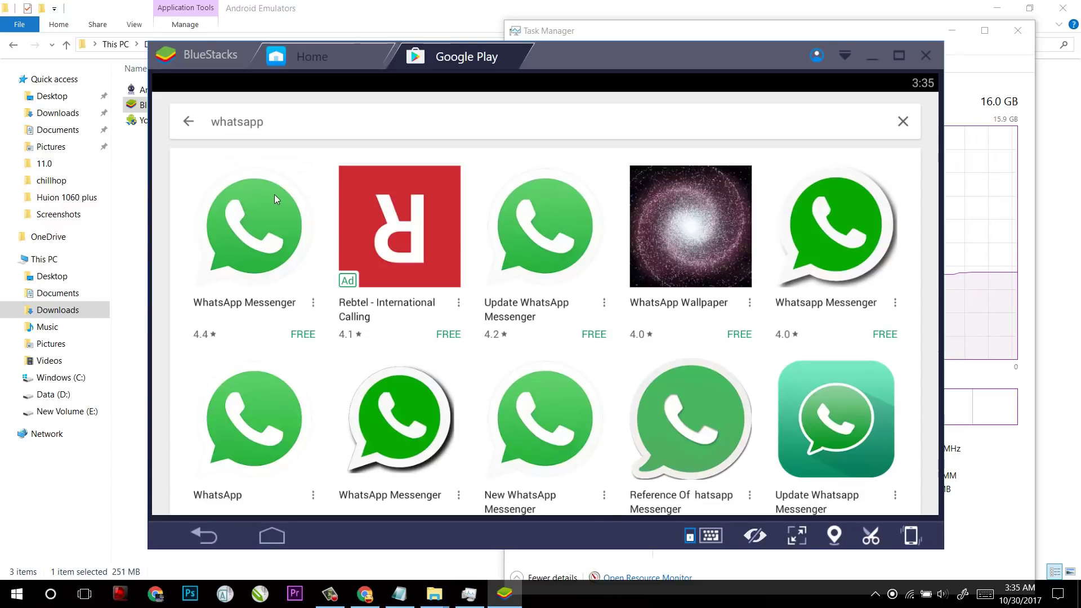
click(252, 230)
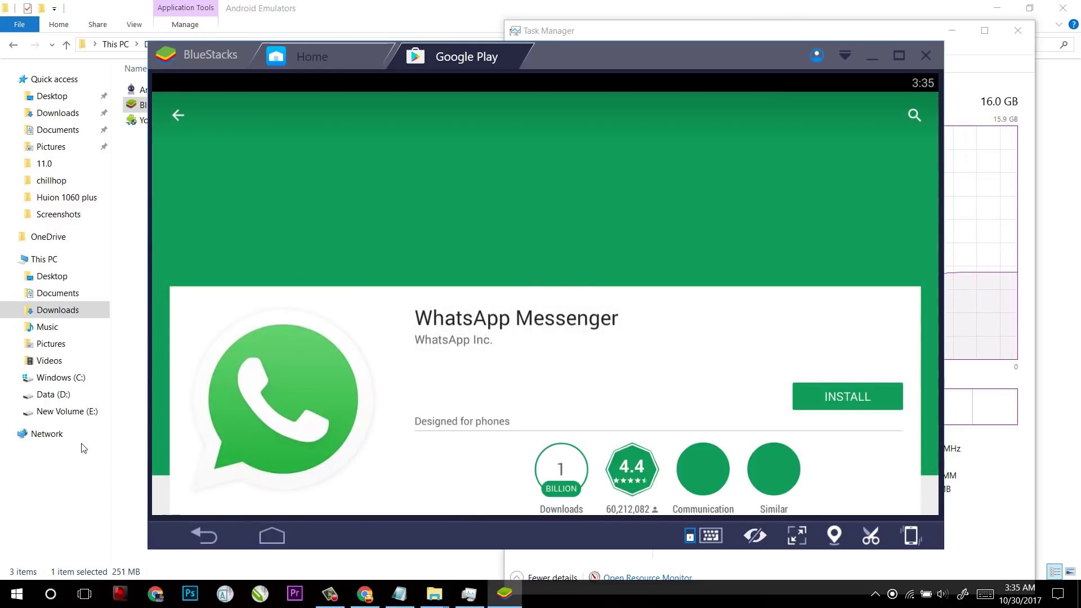
- Install WhatsApp Messenger from its Google Play page and accept the permissions it requests
scroll(457, 396, down, 5)
scroll(441, 268, up, 4)
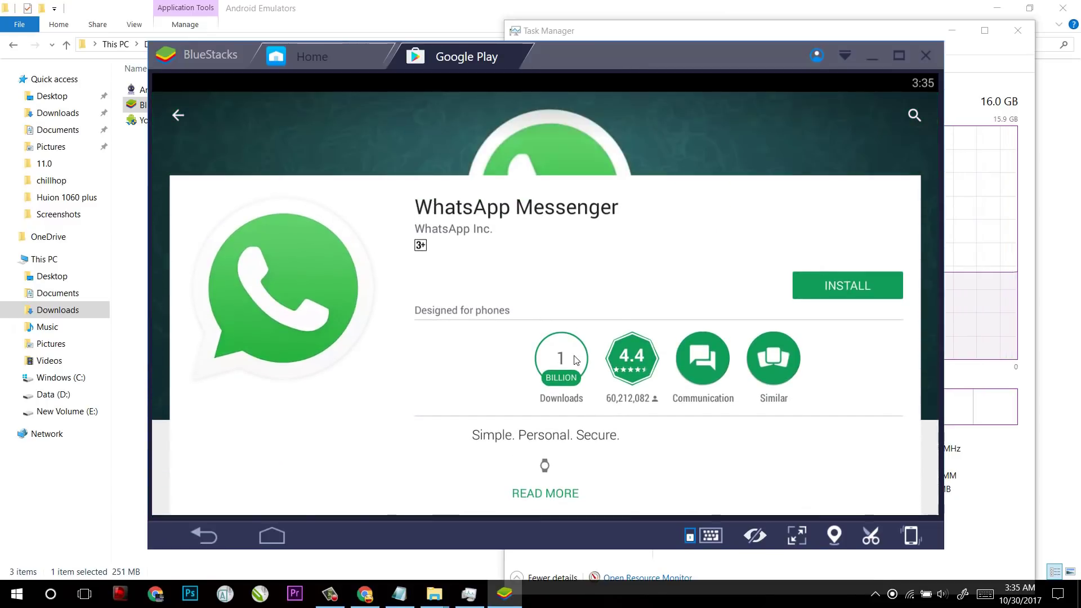
scroll(582, 350, up, 2)
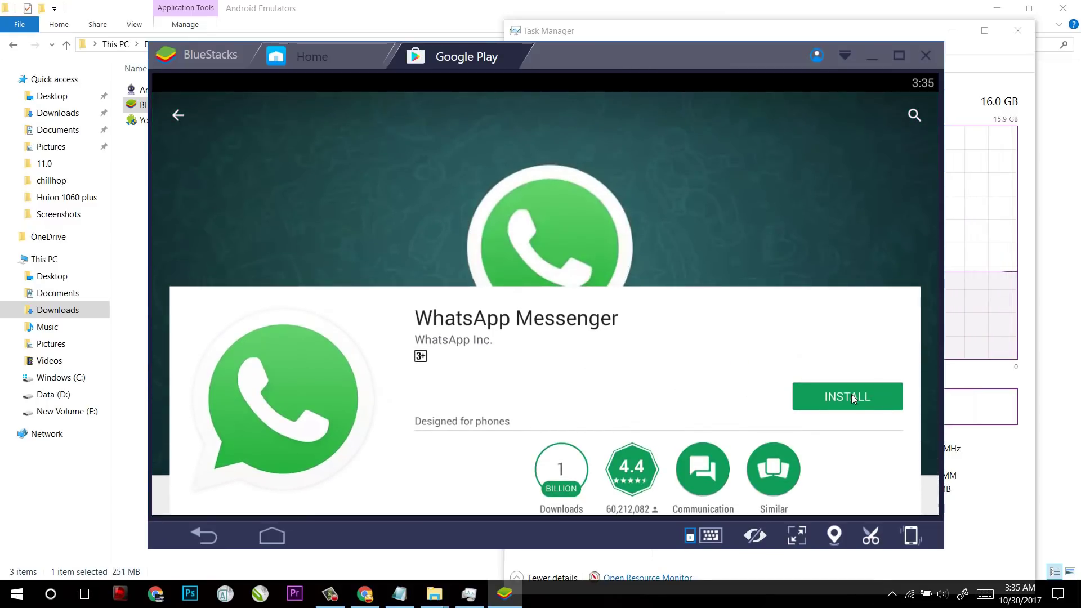
click(852, 394)
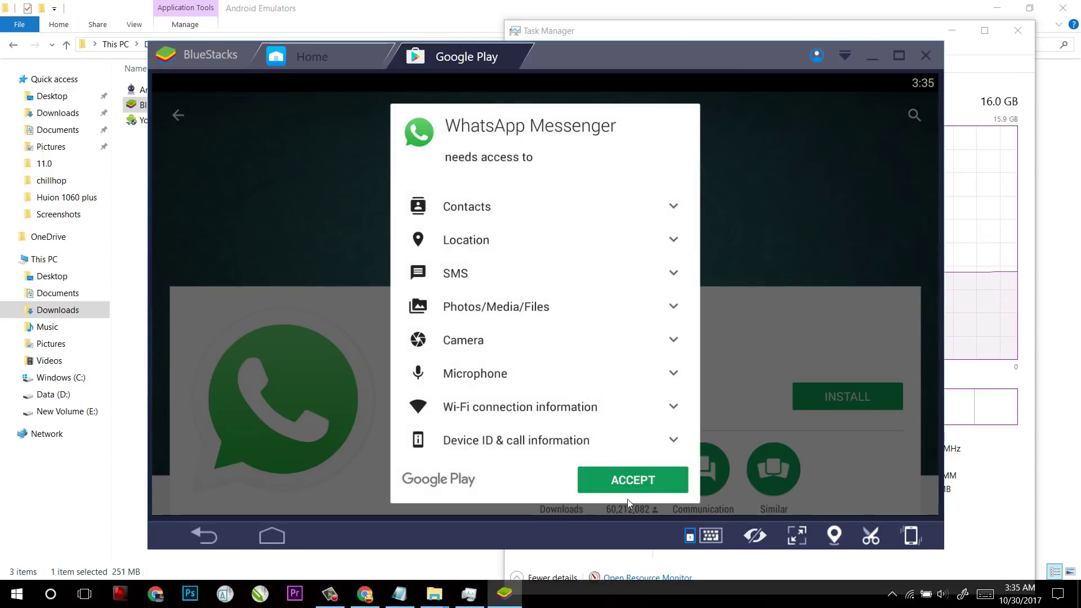
click(624, 482)
scroll(643, 396, down, 4)
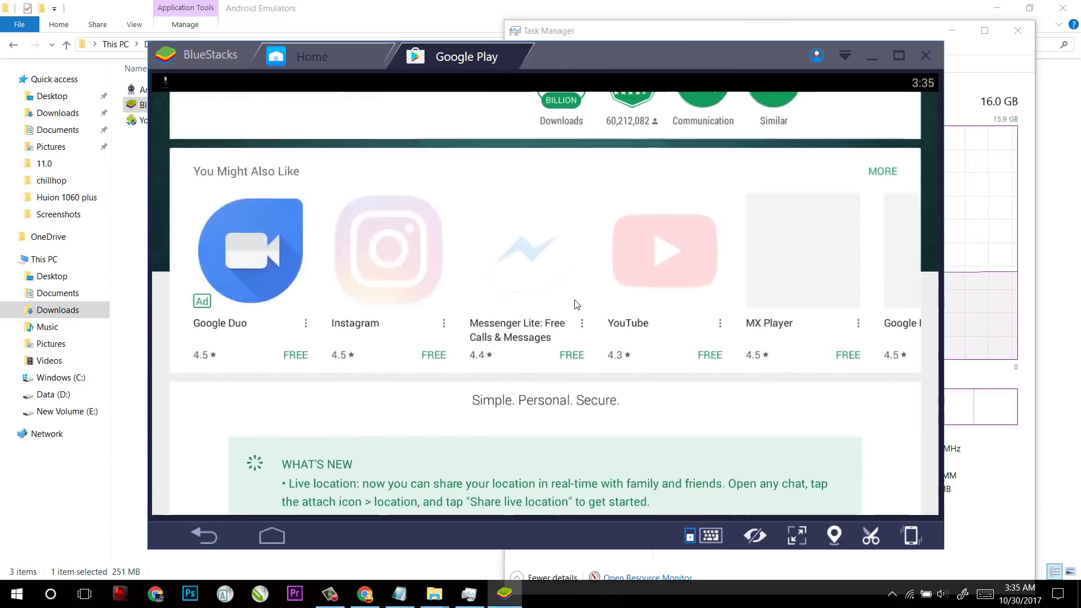
scroll(507, 406, up, 6)
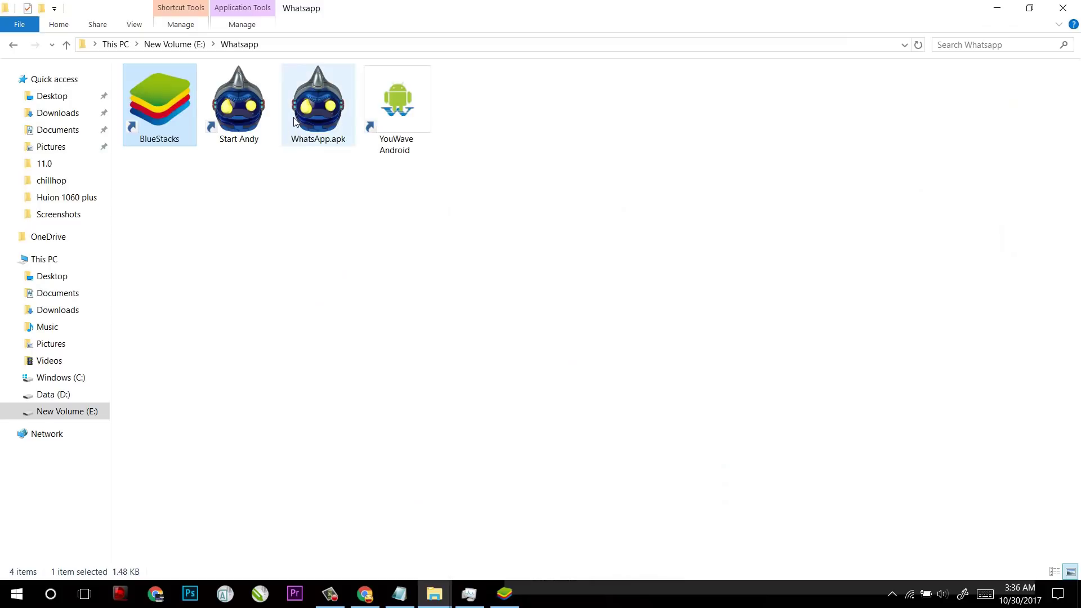
- Review the additional apps offered for opening WhatsApp.apk in the E: drive's Whatsapp folder, and close the app chooser
click(304, 113)
right_click(295, 118)
click(361, 161)
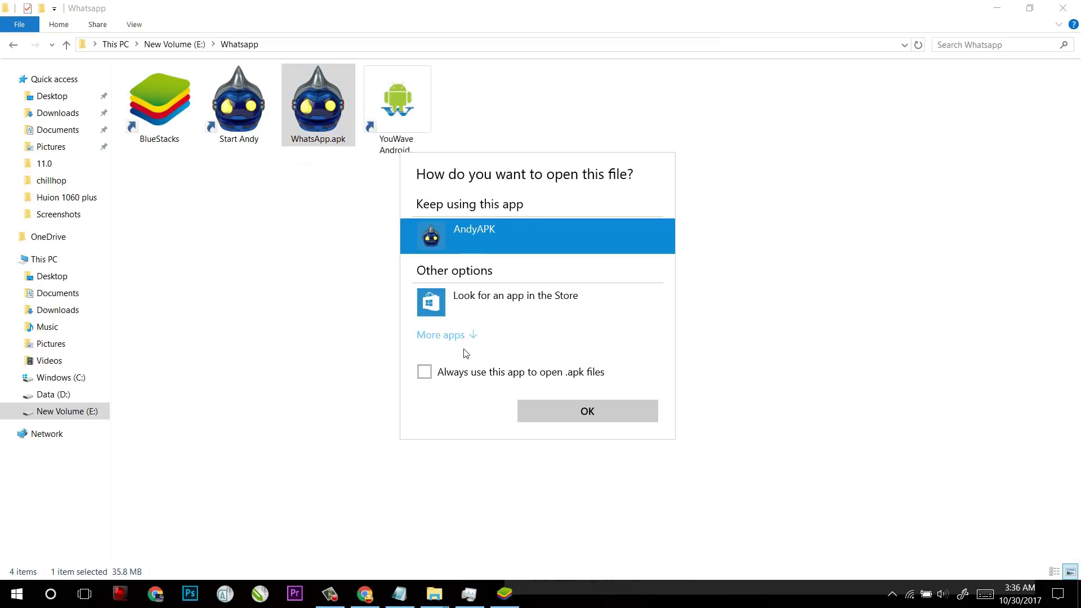
click(467, 335)
scroll(499, 404, down, 6)
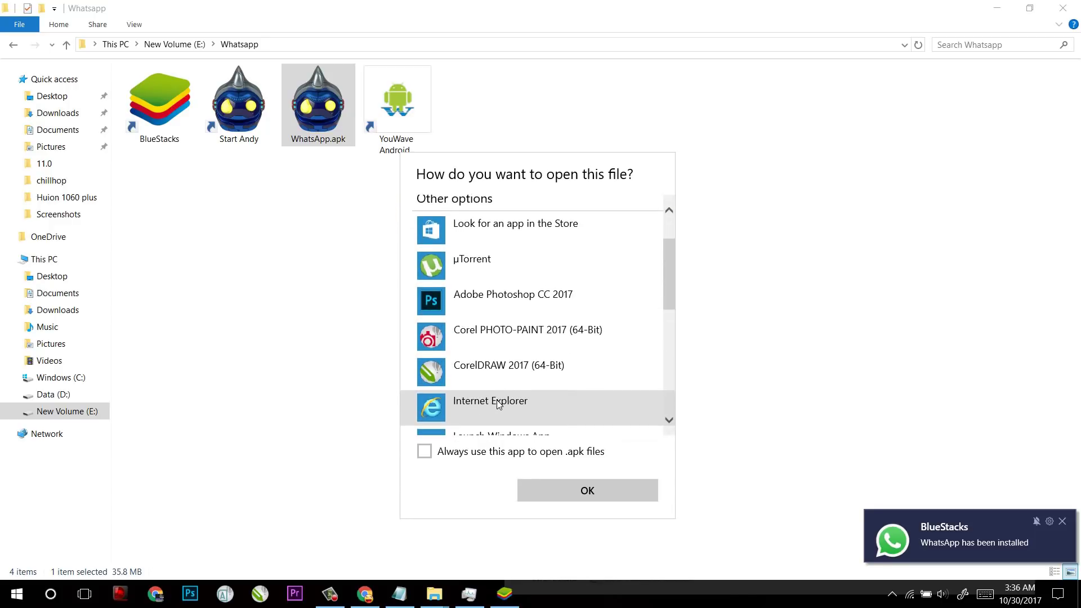
click(550, 499)
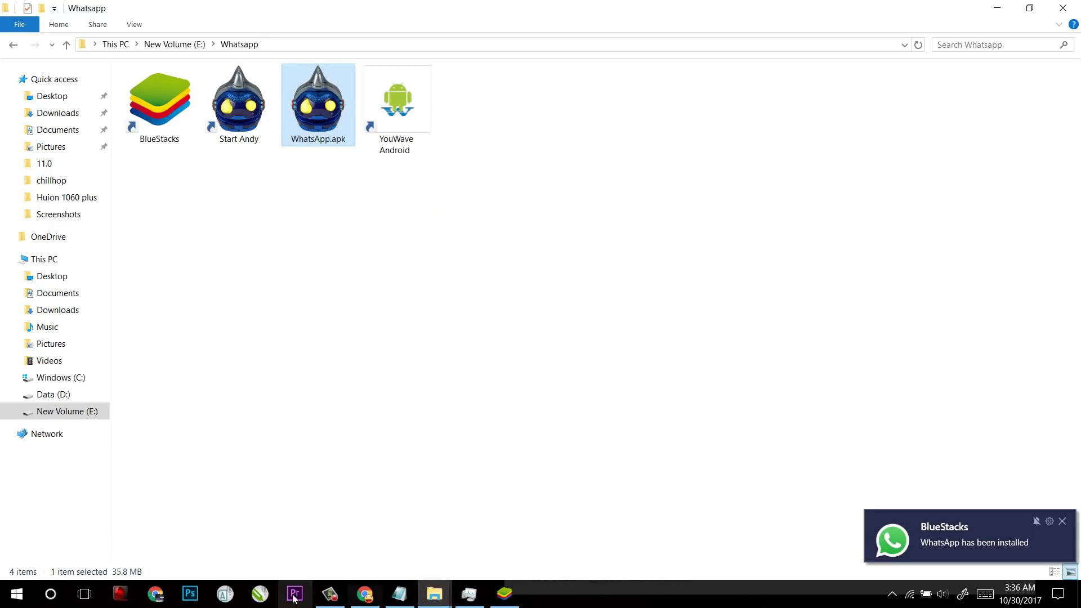
- Return to BlueStacks, launch WhatsApp, accept its terms, and select the country code field for phone verification
click(498, 602)
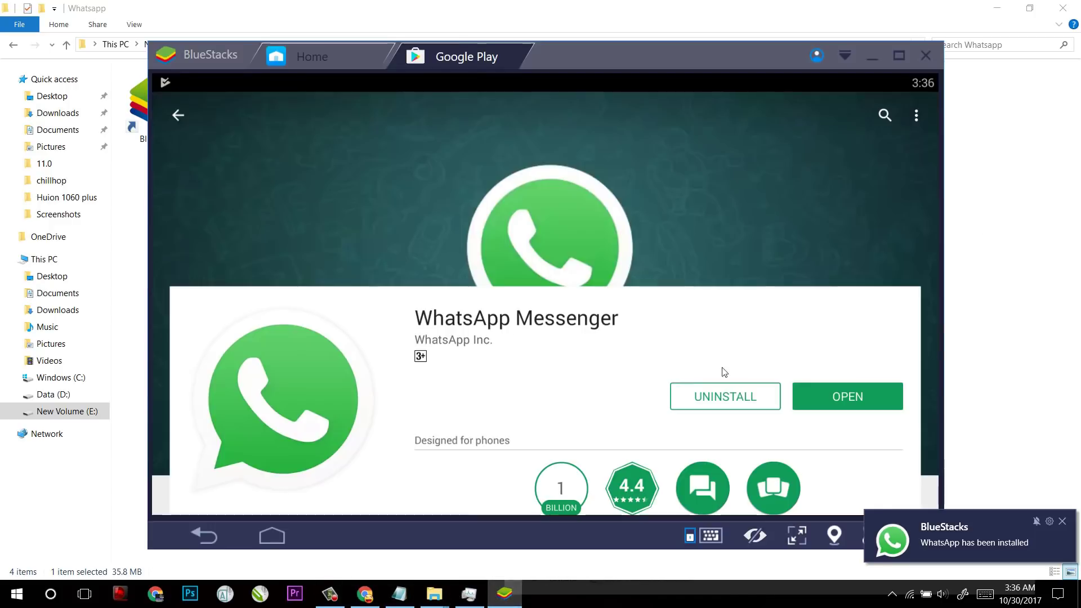
click(855, 394)
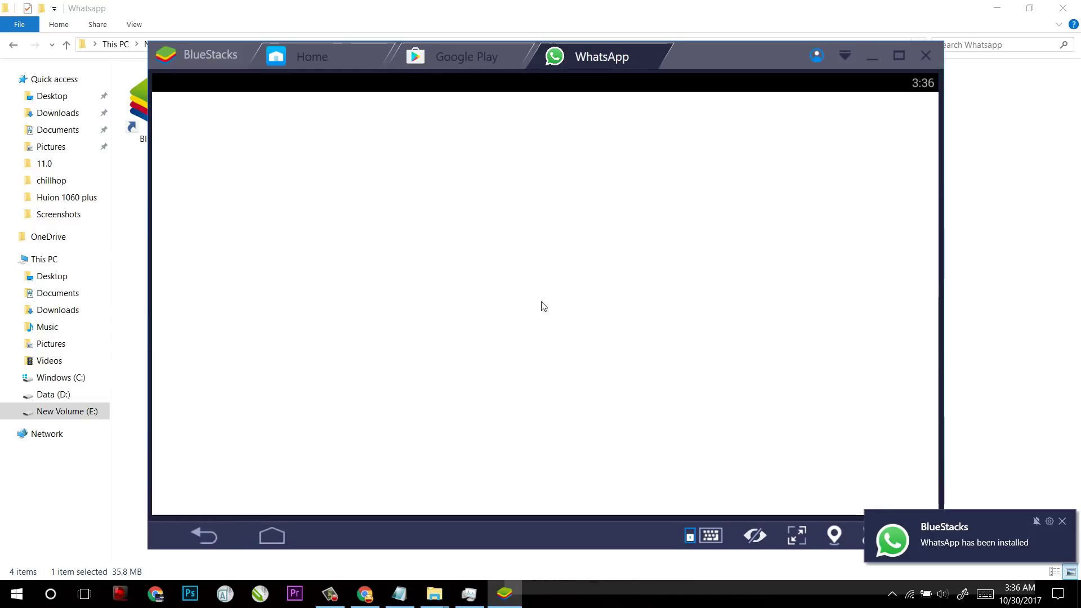
click(532, 492)
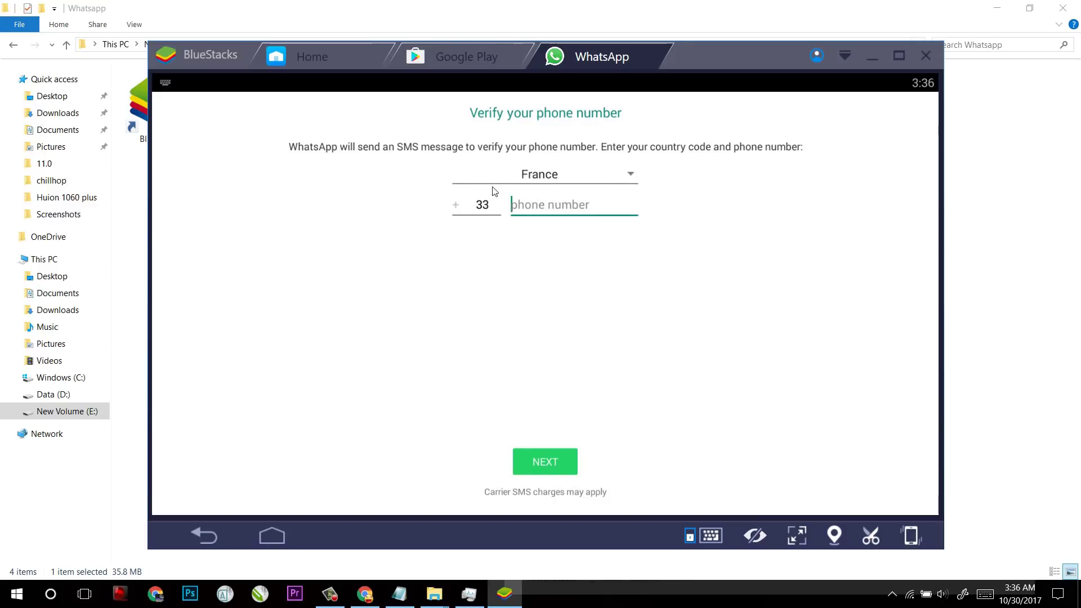
click(483, 206)
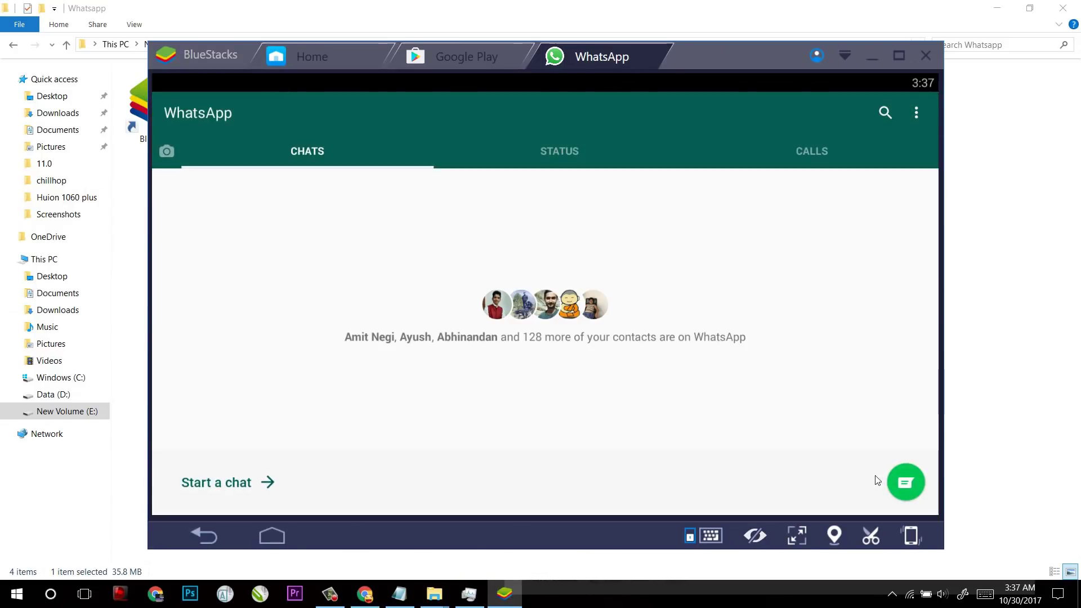
- Start a new chat with the first contact in the list and send the message "hello"
click(908, 481)
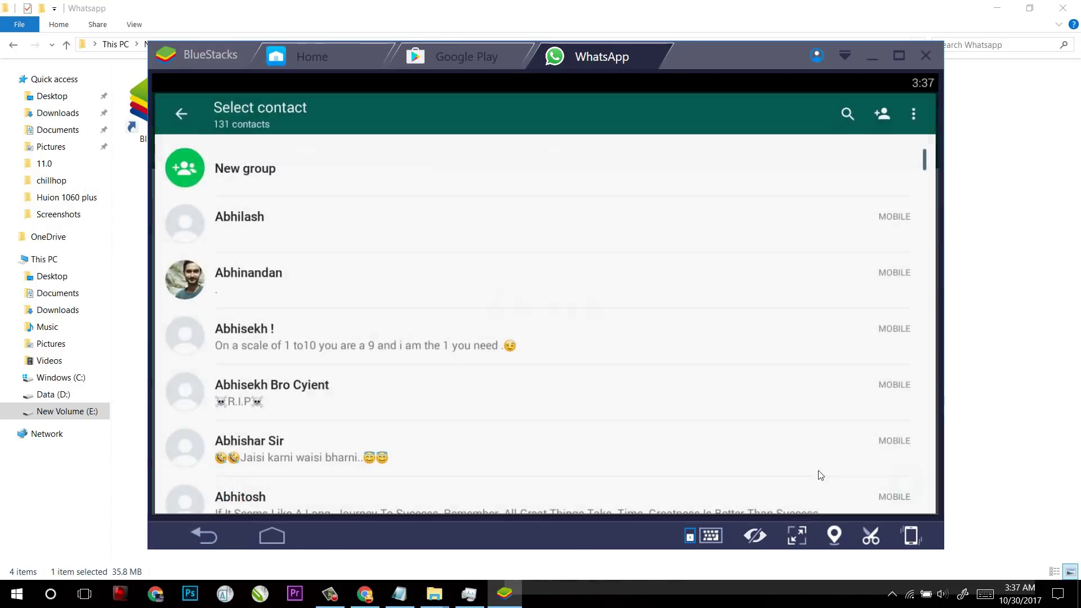
click(261, 227)
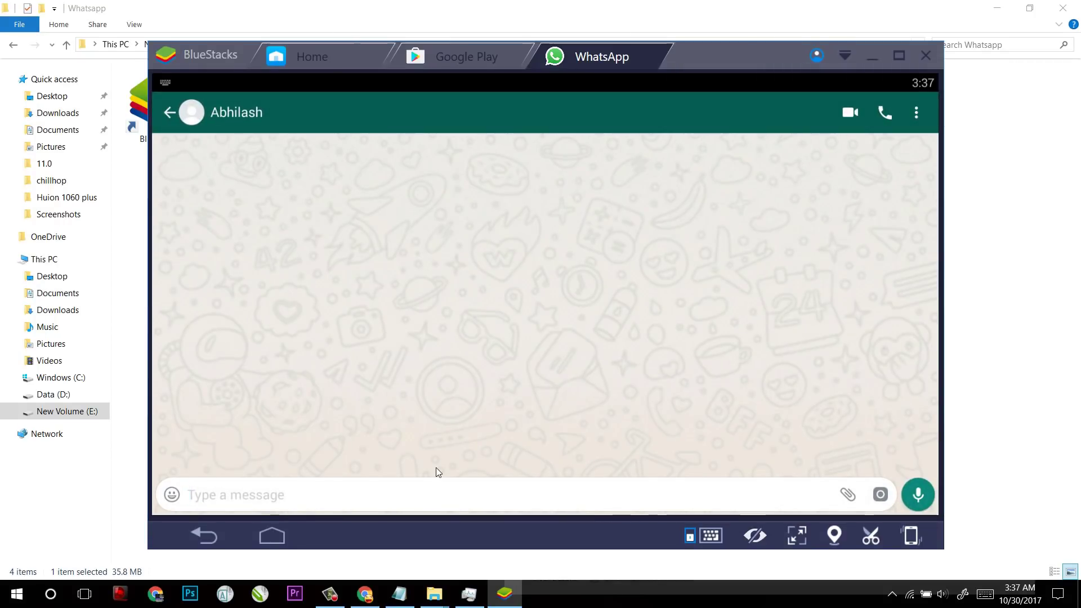
text(hello)
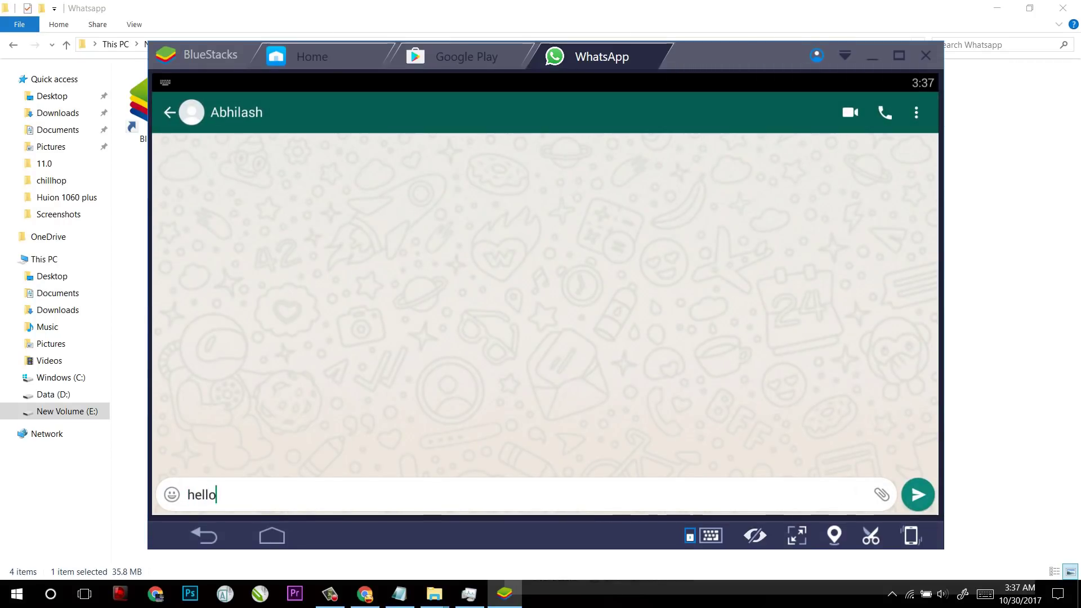
key(Return)
click(882, 495)
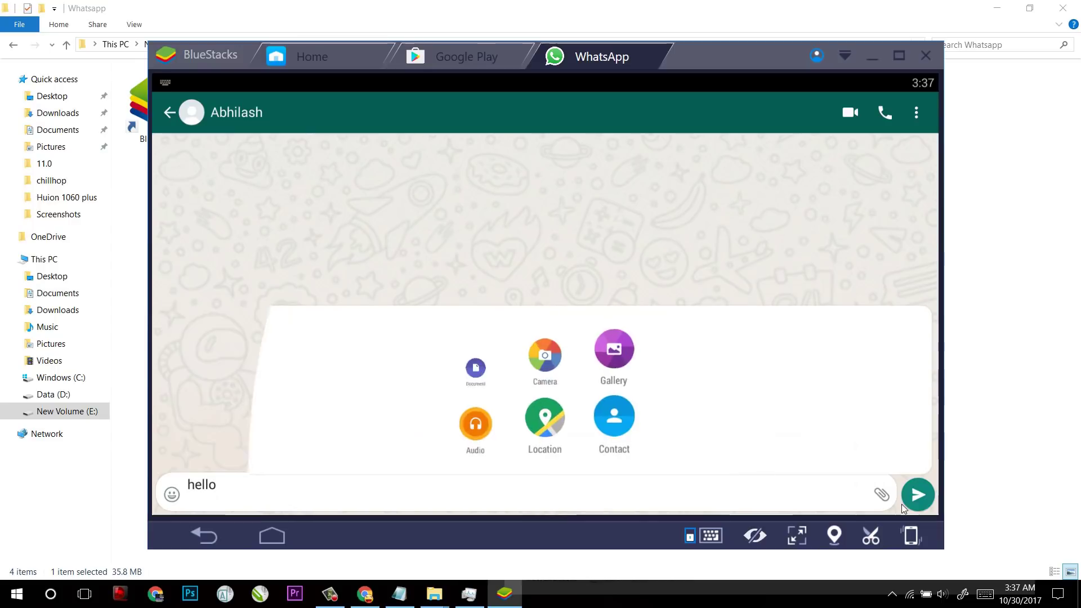
click(921, 497)
click(920, 496)
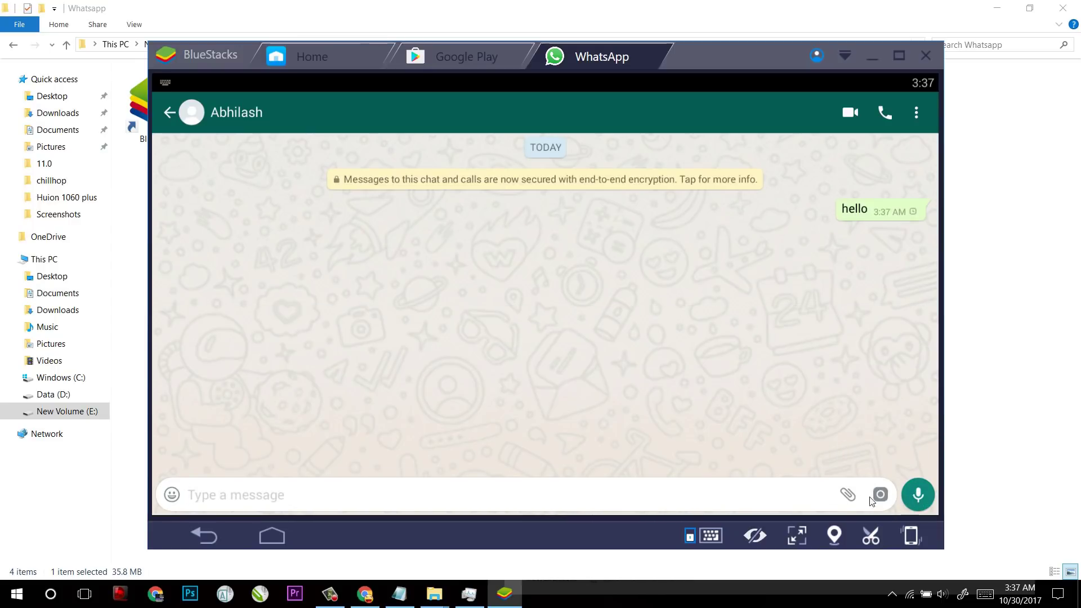
- View the chat's attachment options, close them, and return to the chat list
click(849, 494)
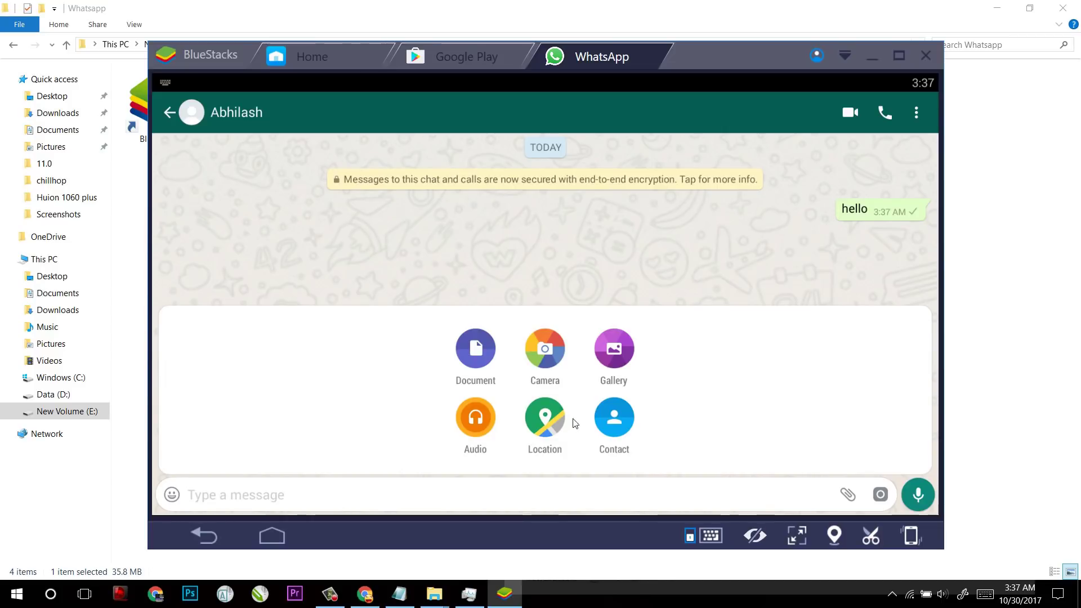
click(601, 241)
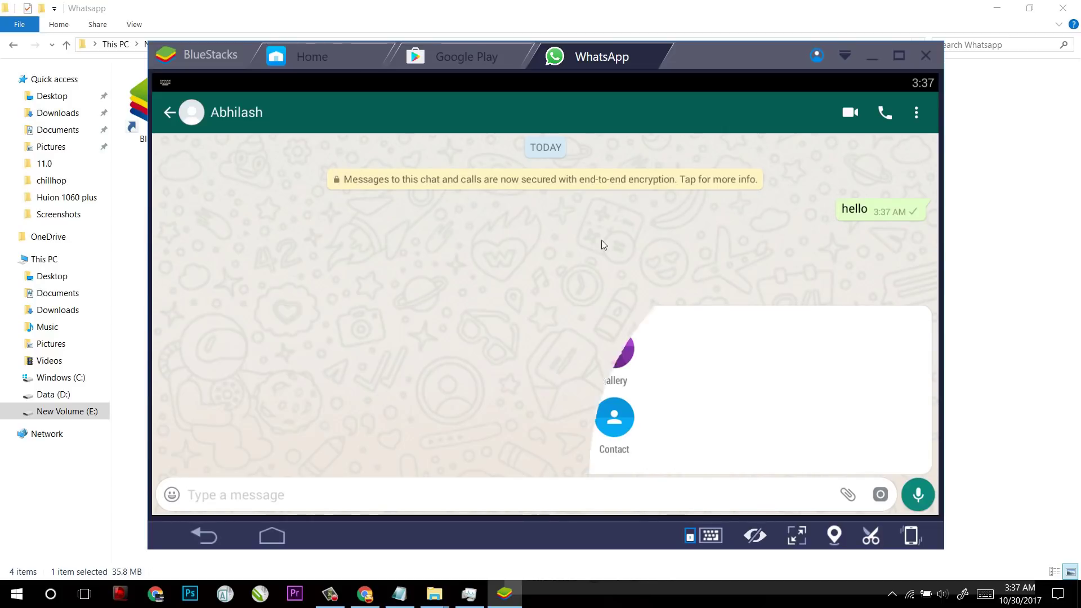
click(168, 110)
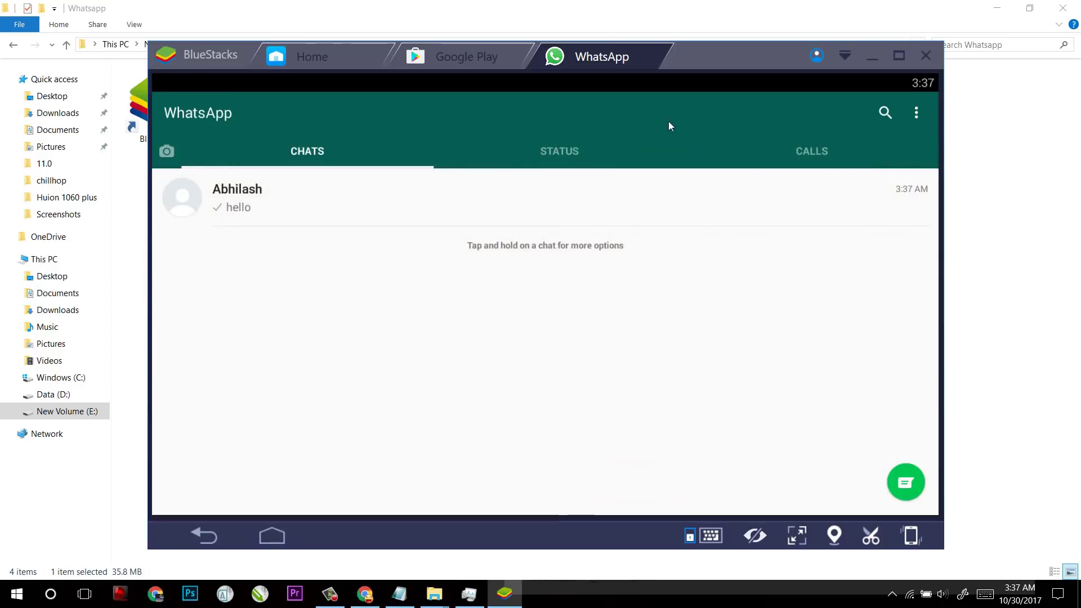
- Reopen the existing chat, place a voice call to the contact, and close BlueStacks after returning to the chat list
click(225, 189)
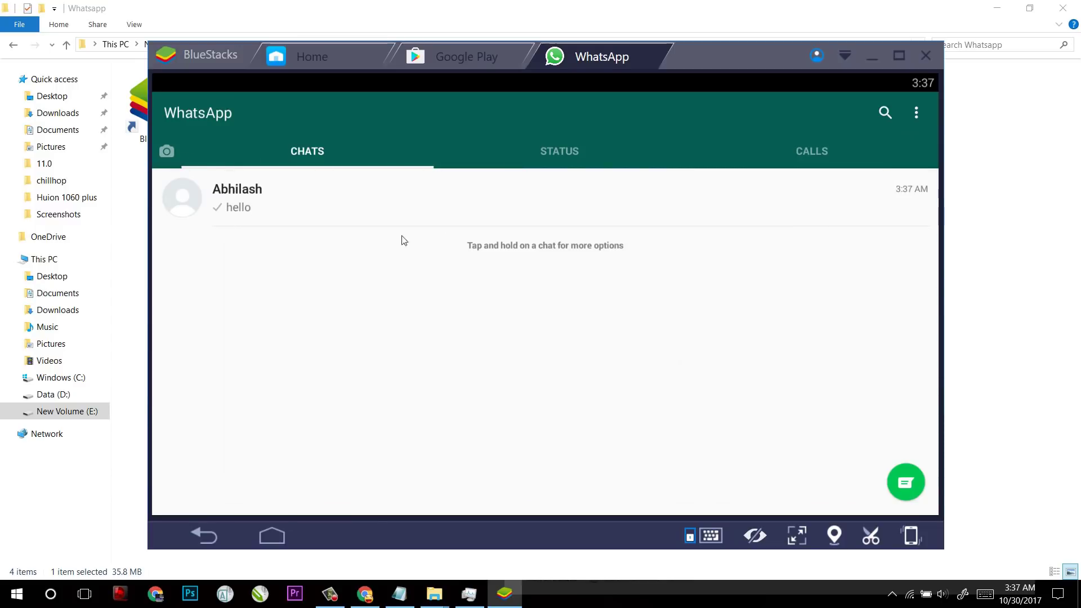
click(886, 113)
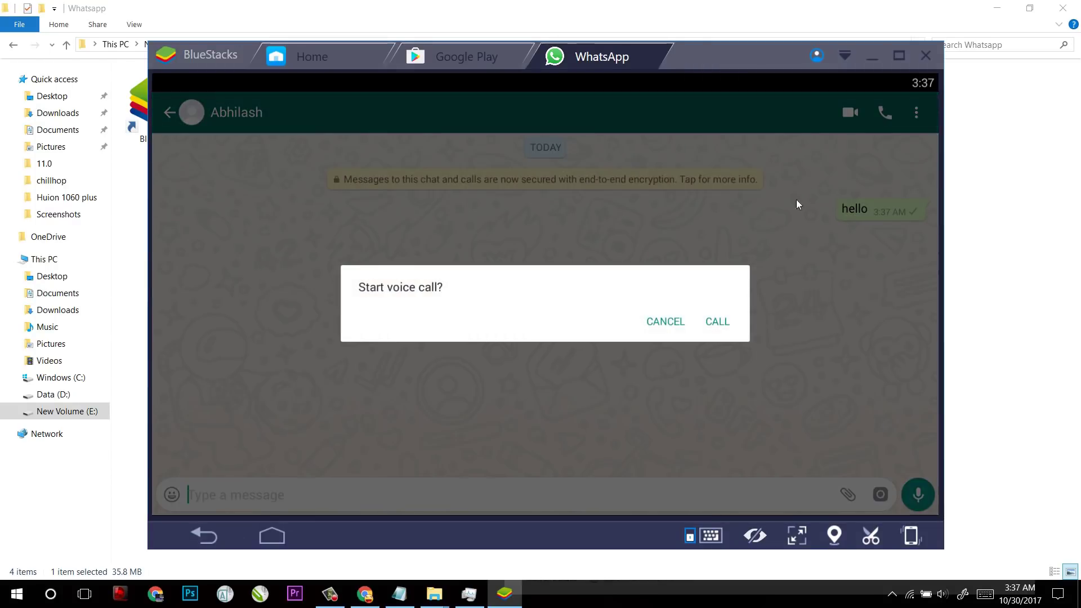
click(717, 321)
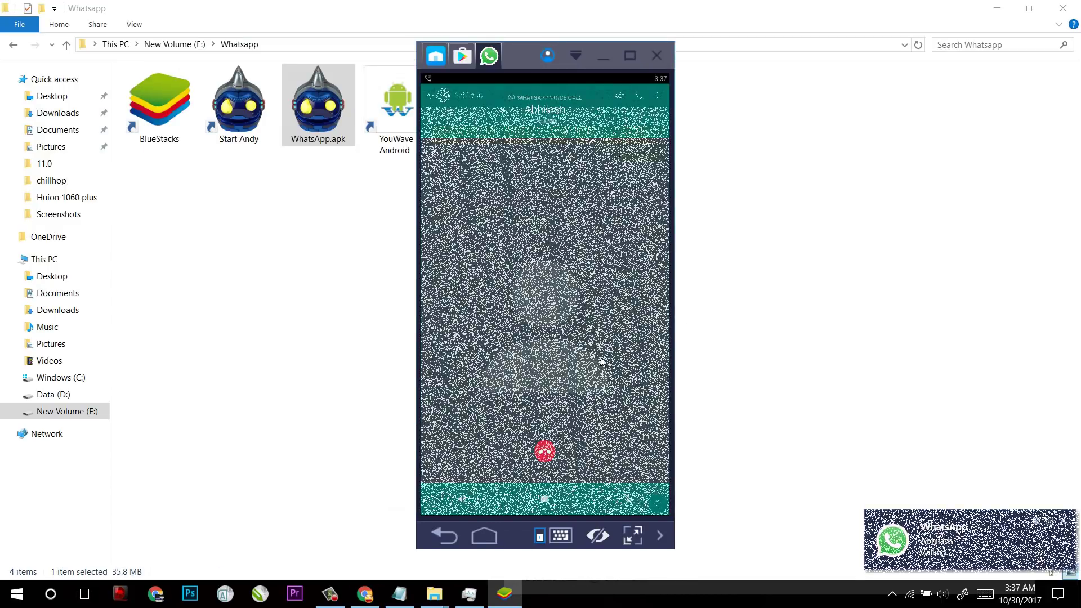
click(429, 96)
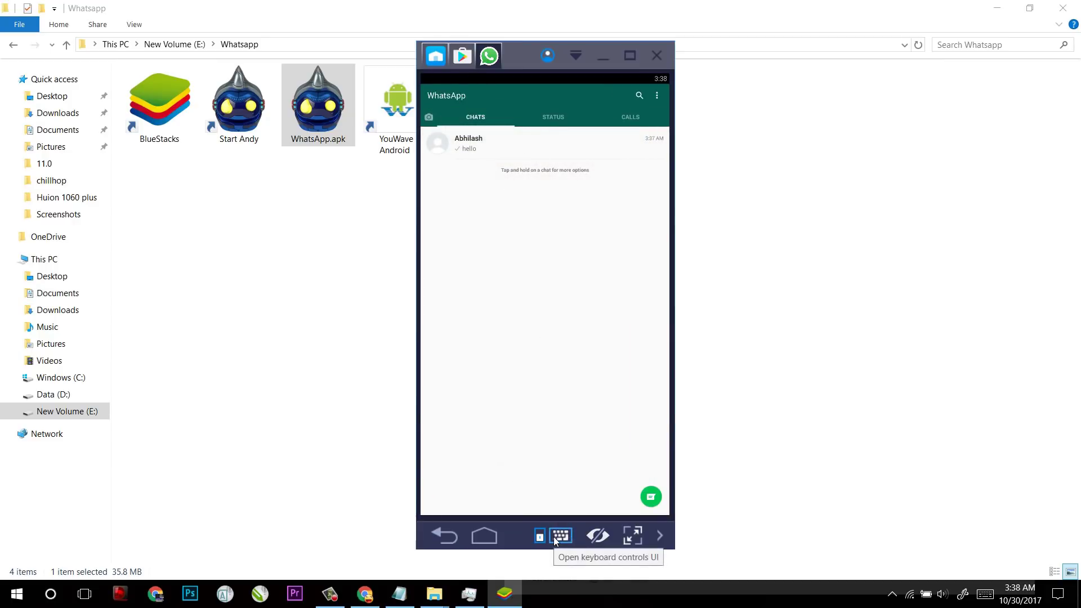
click(657, 55)
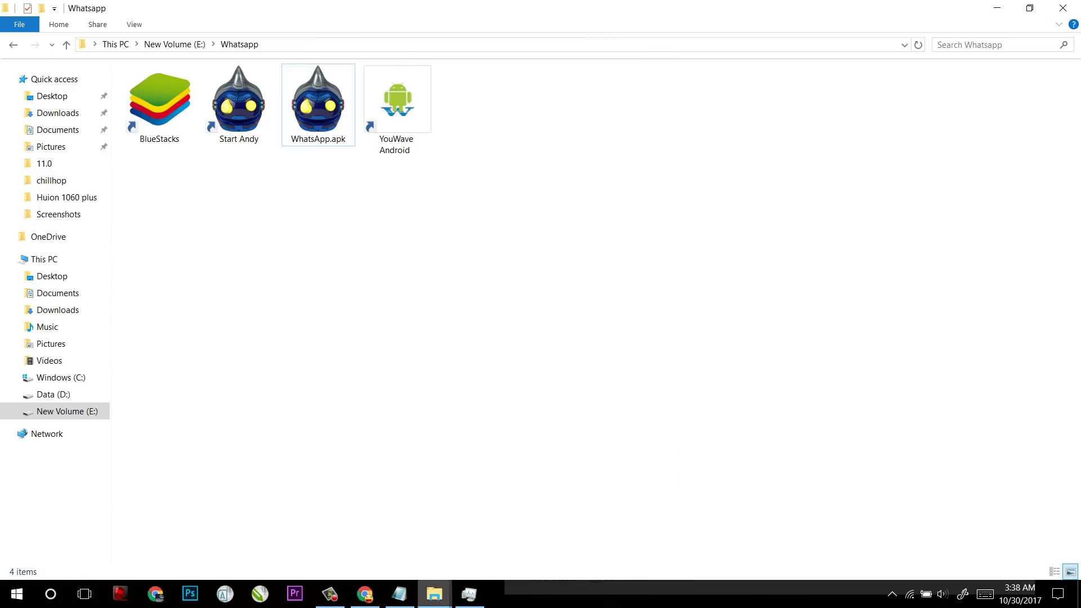
- Switch to Chrome and examine the system requirements and the Free and Premium editions on the YouWave download page
click(378, 597)
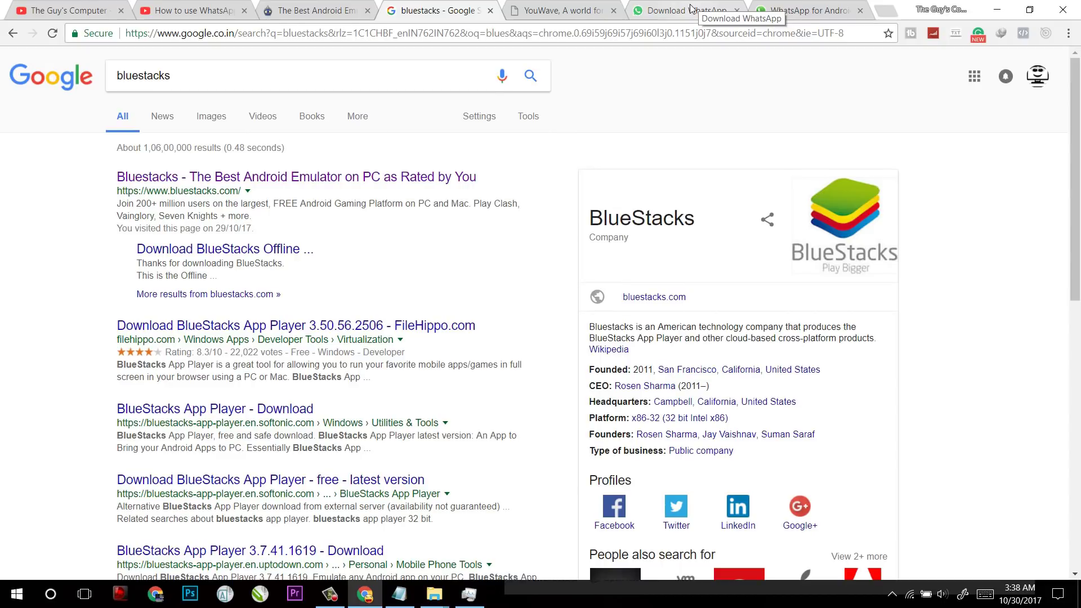
click(557, 10)
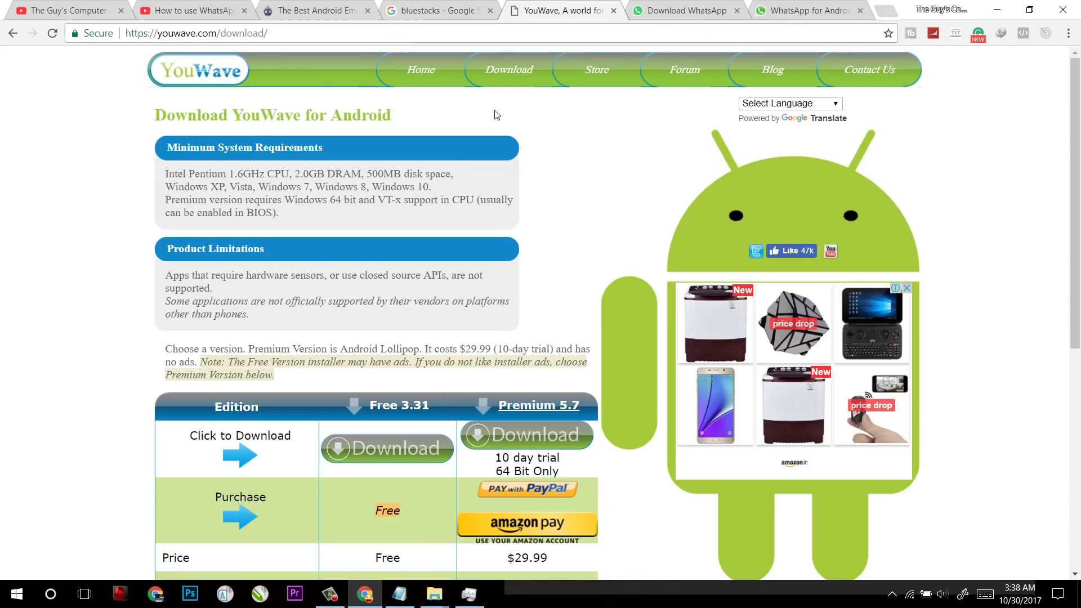
drag(168, 121, 335, 123)
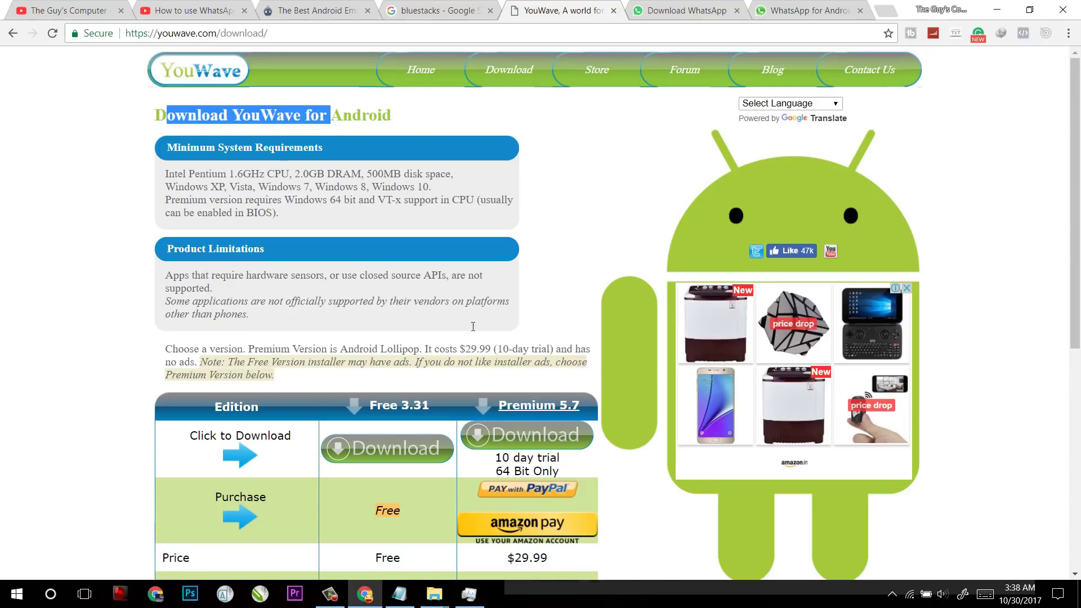
scroll(473, 327, down, 5)
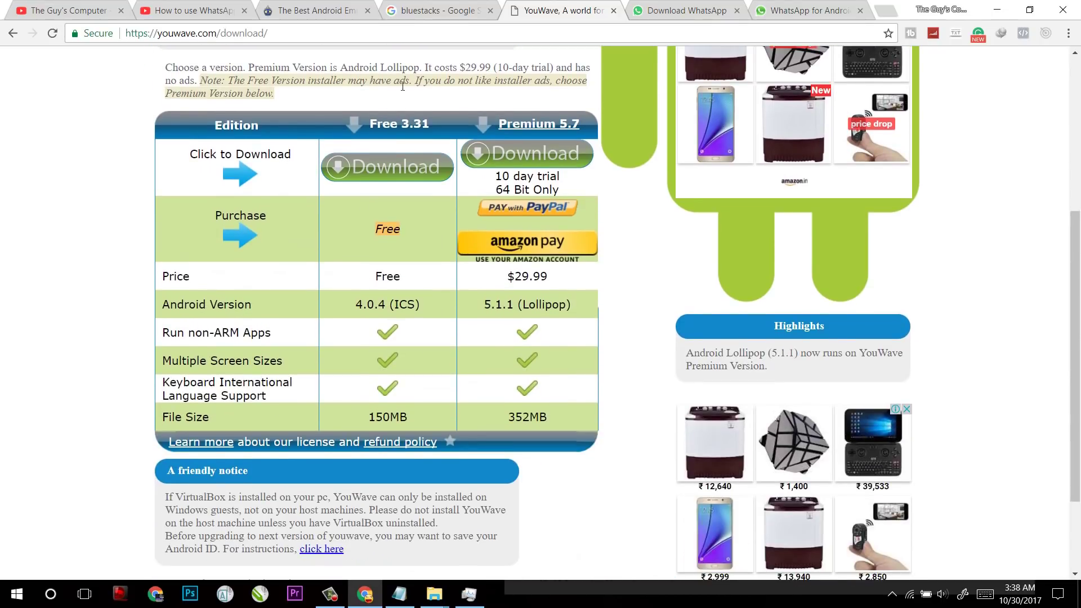
- Launch YouWave Android from the Whatsapp folder and dismiss WhatsApp's phone verification notice
drag(369, 423, 412, 424)
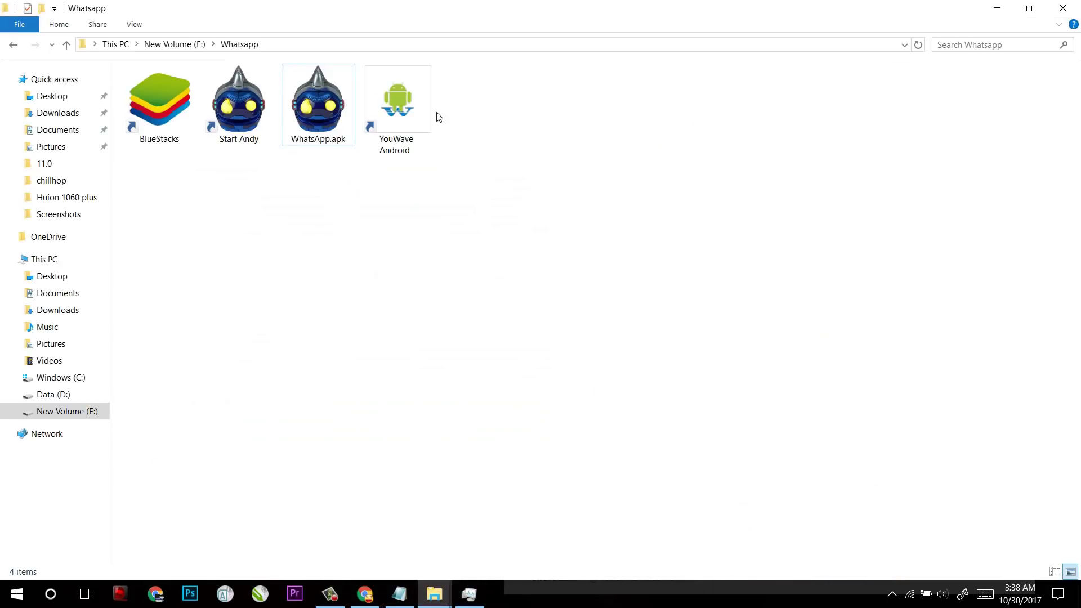
click(417, 105)
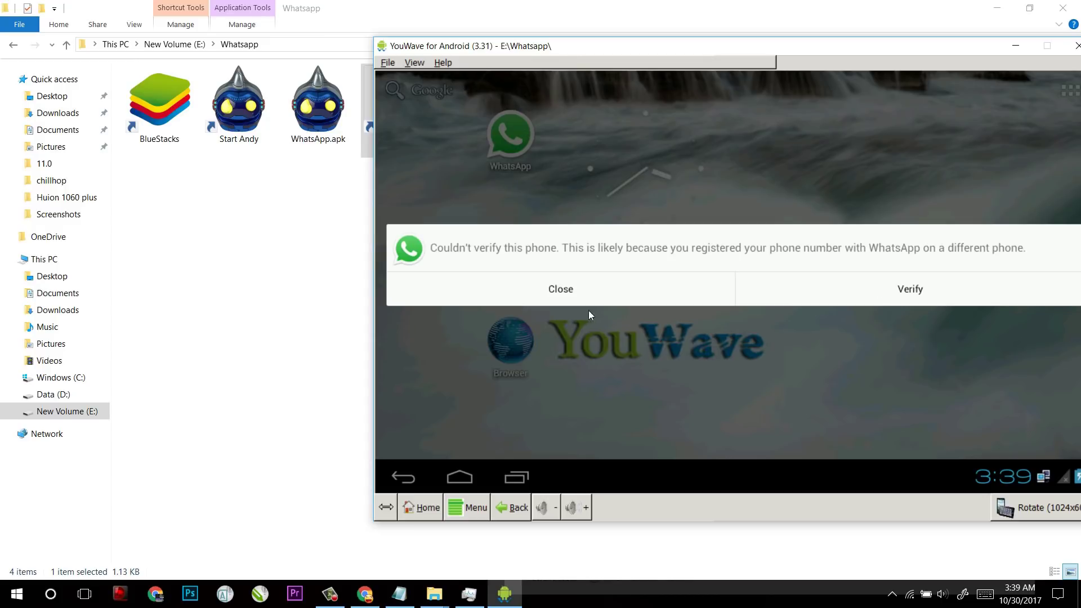
click(604, 302)
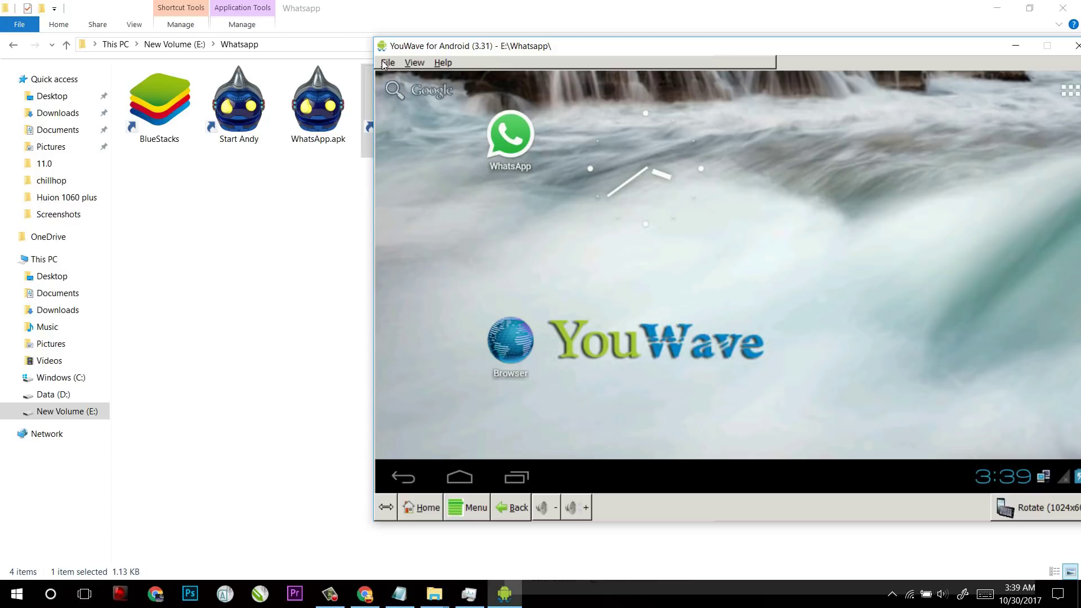
- Set YouWave's apps directory to the Whatsapp folder on New Volume (E:), then view and close the app list
click(385, 63)
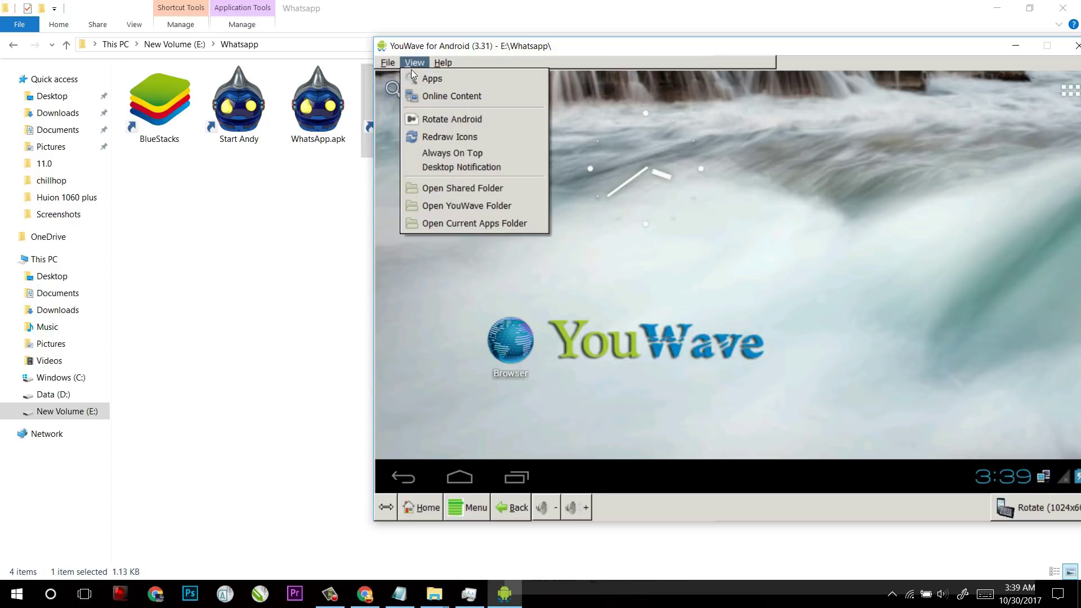
click(422, 84)
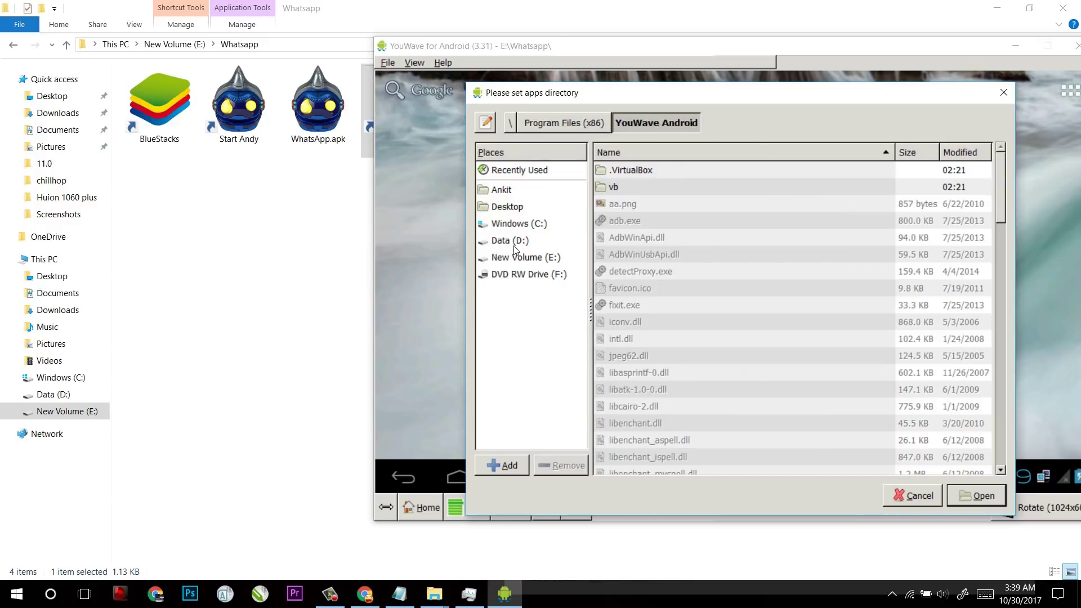
click(528, 259)
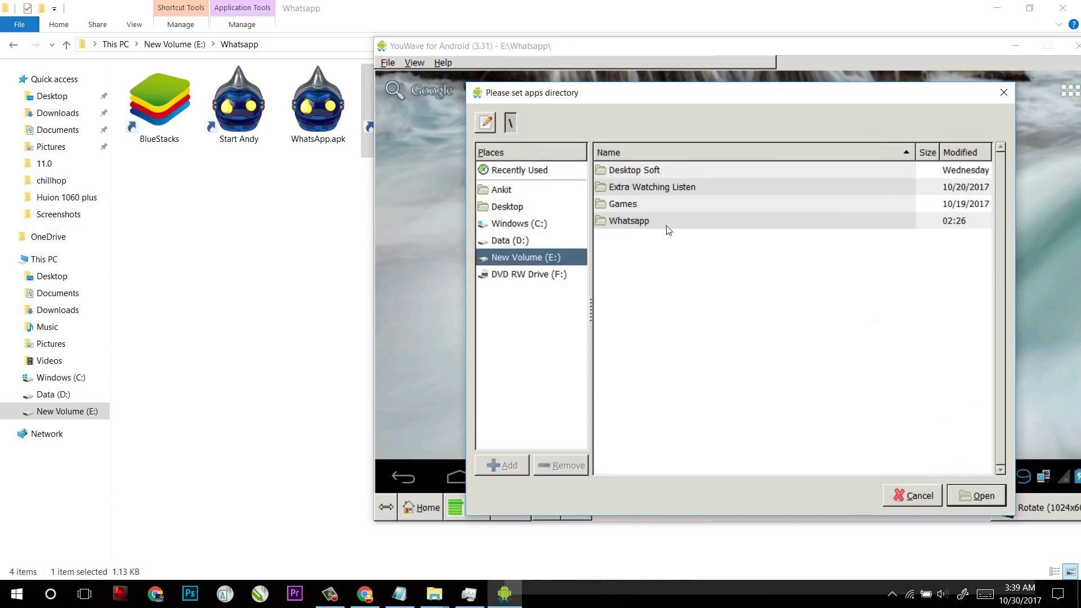
double_click(637, 221)
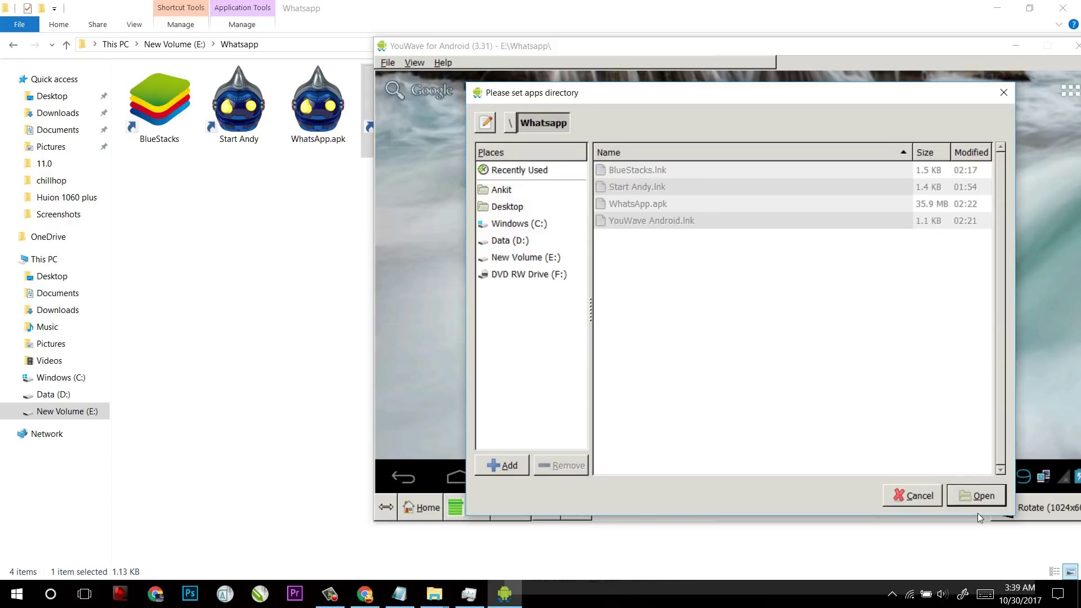
click(982, 497)
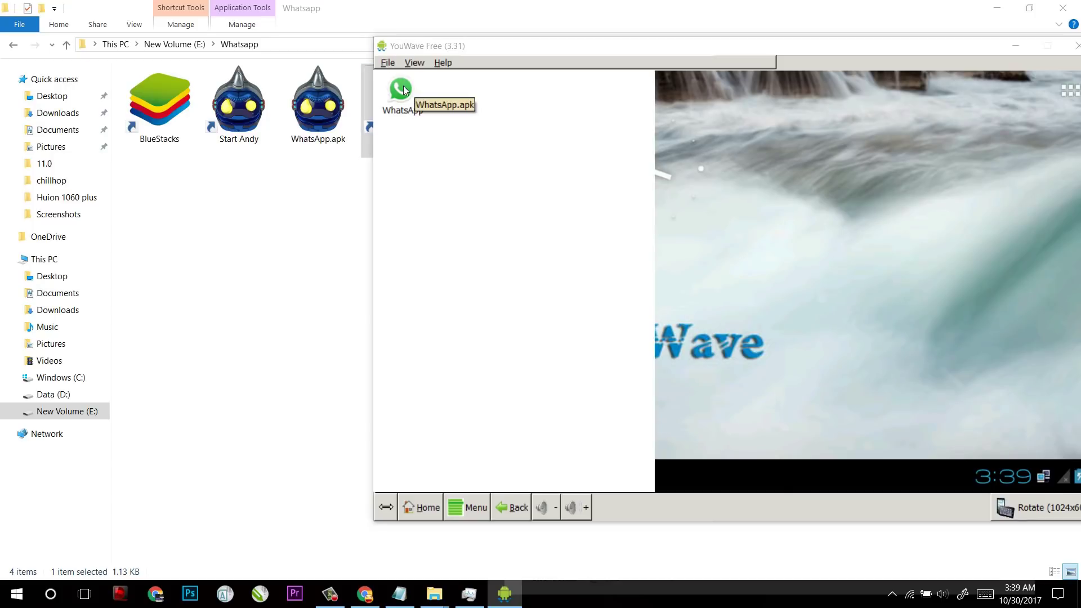
click(716, 238)
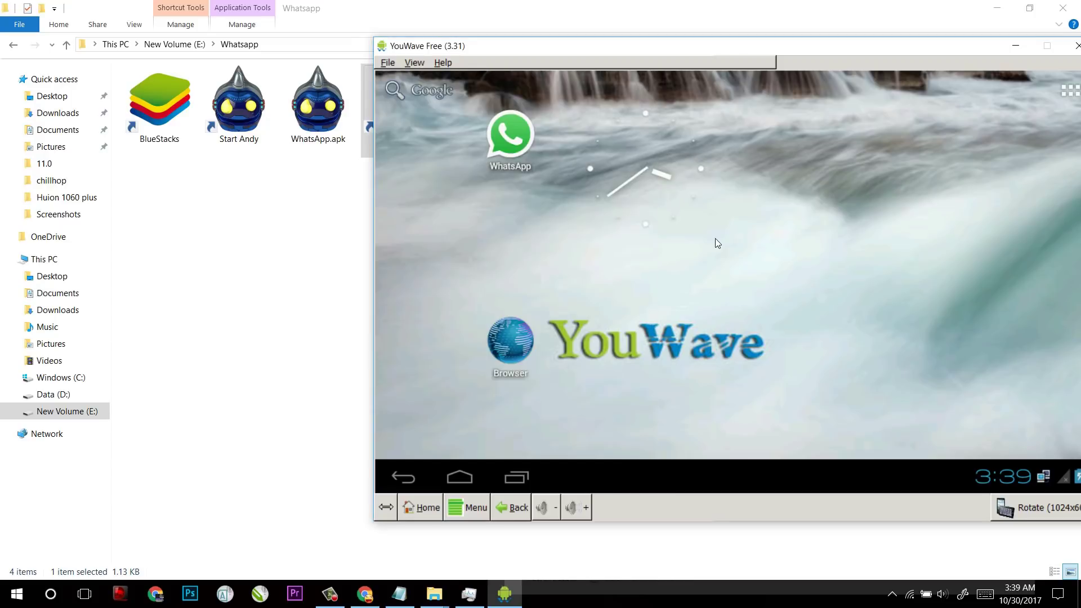
- Open WhatsApp in YouWave, view the contact selection list, and return to the chats
click(502, 133)
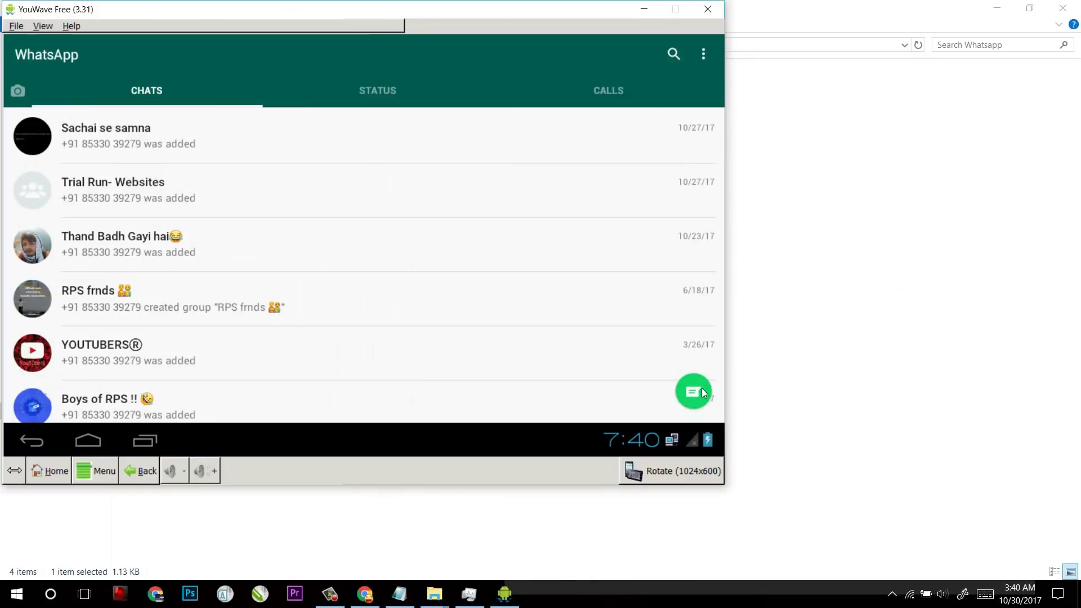
click(694, 391)
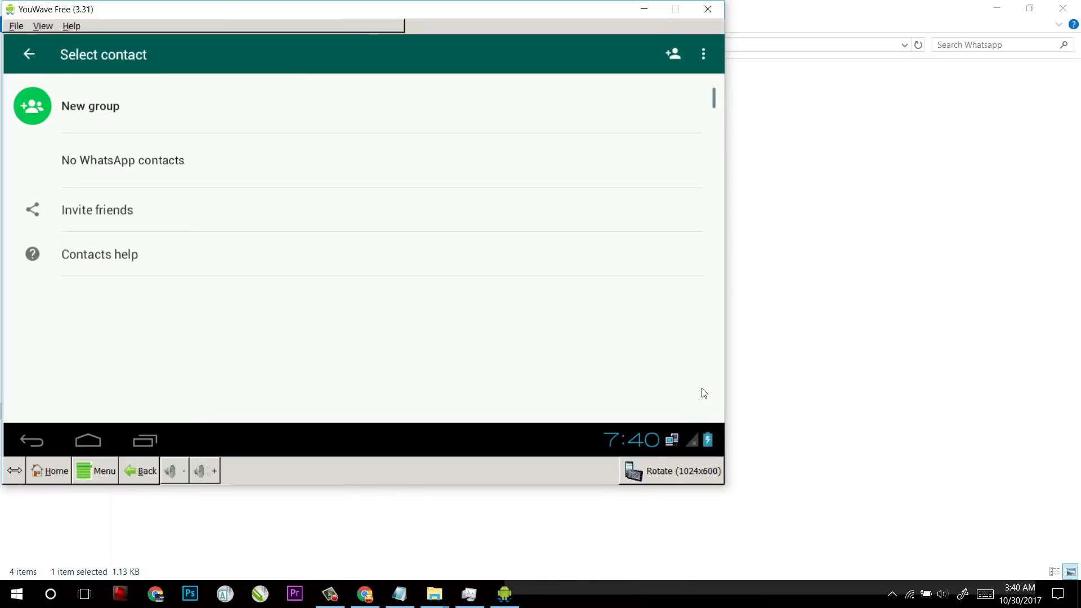
key(Escape)
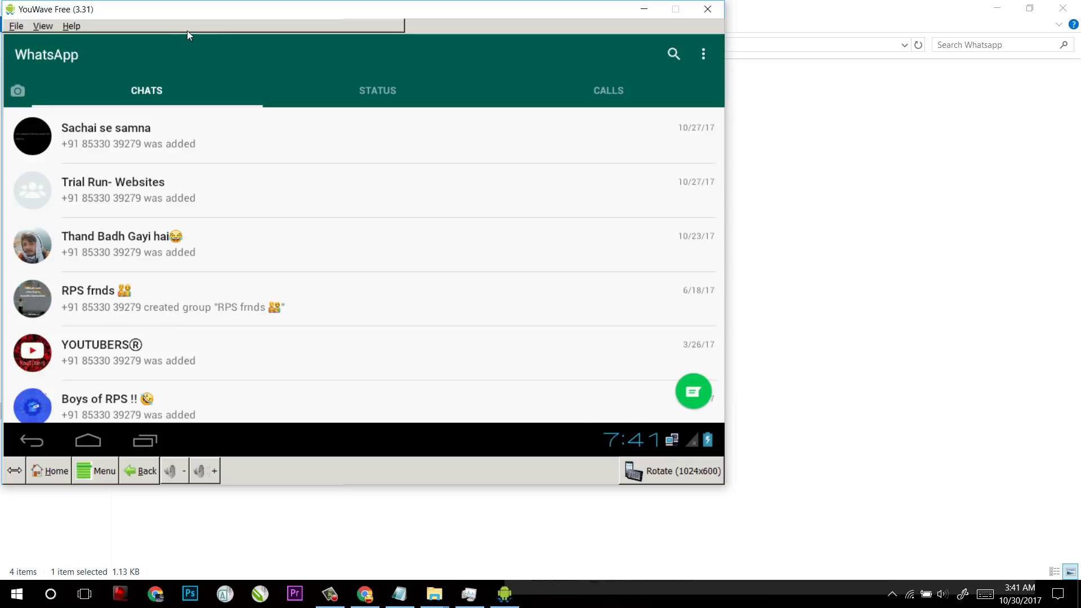
- Start a new contact from the contact list, backing out of the Exchange account setup and keeping the contact locally
click(675, 396)
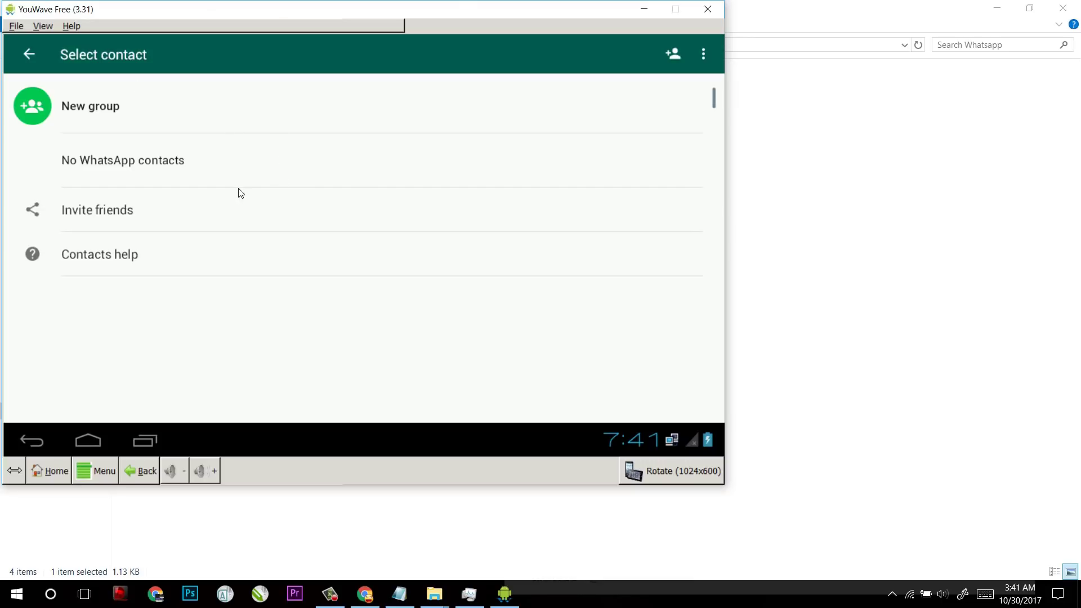
click(670, 58)
click(462, 255)
click(463, 253)
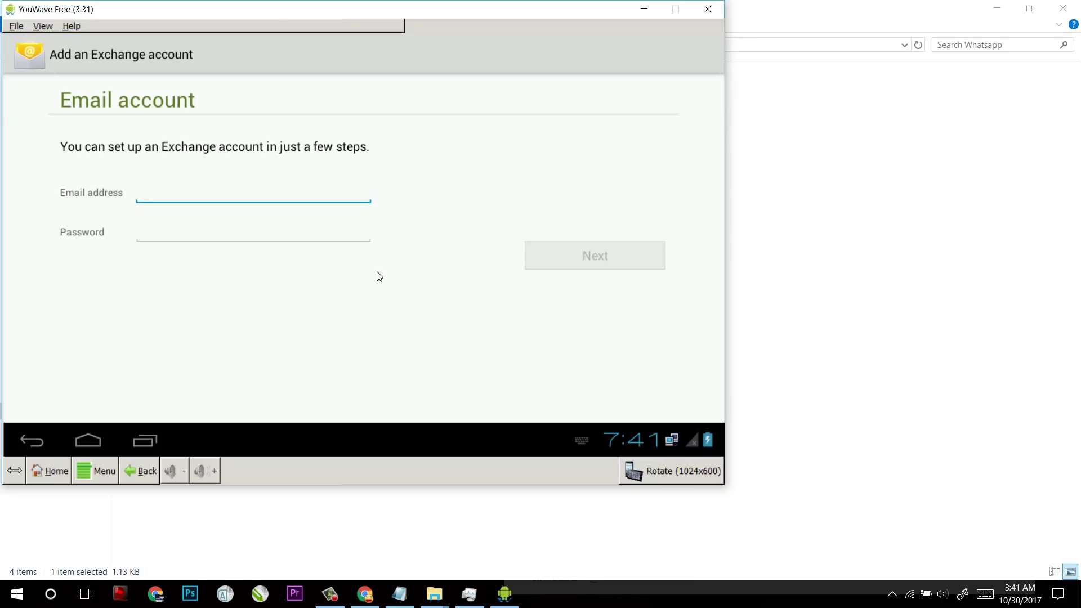
click(18, 439)
click(466, 382)
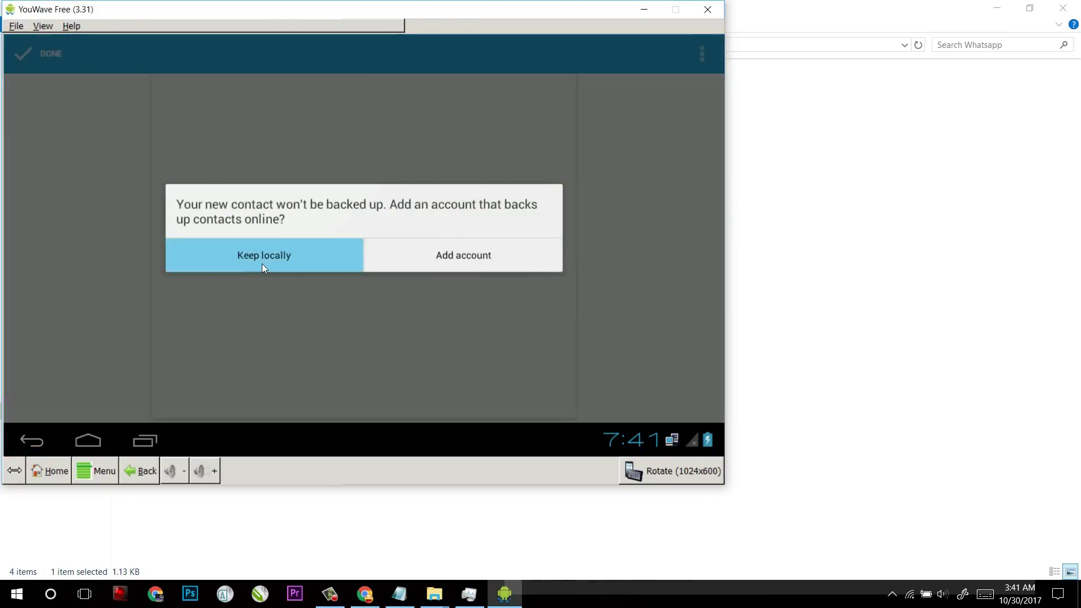
click(262, 265)
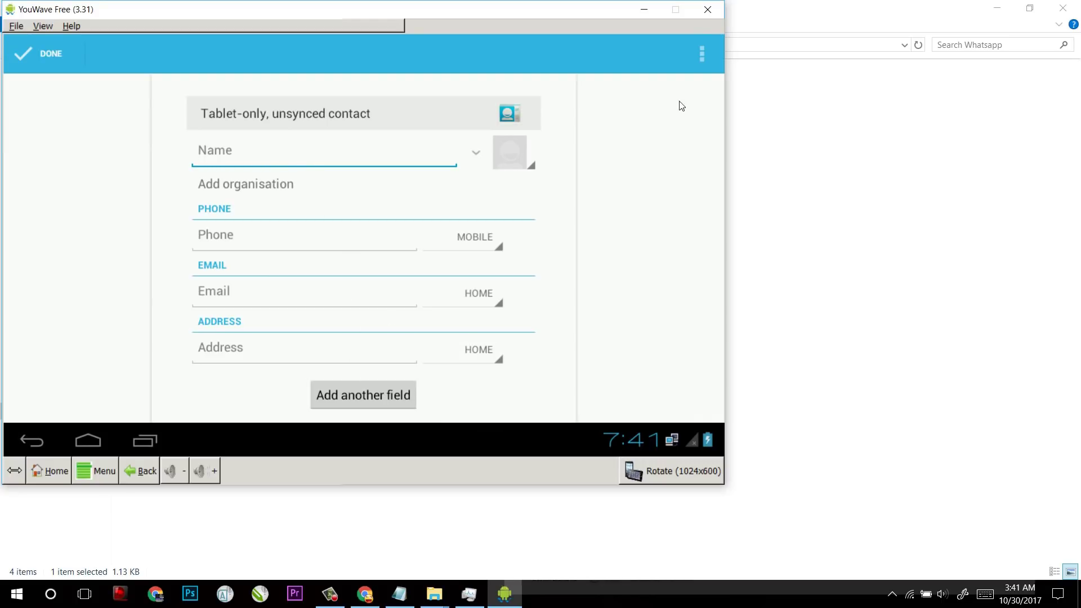
- Close YouWave, view the WhatsApp for Android download page in Chrome, and close the browser
click(698, 11)
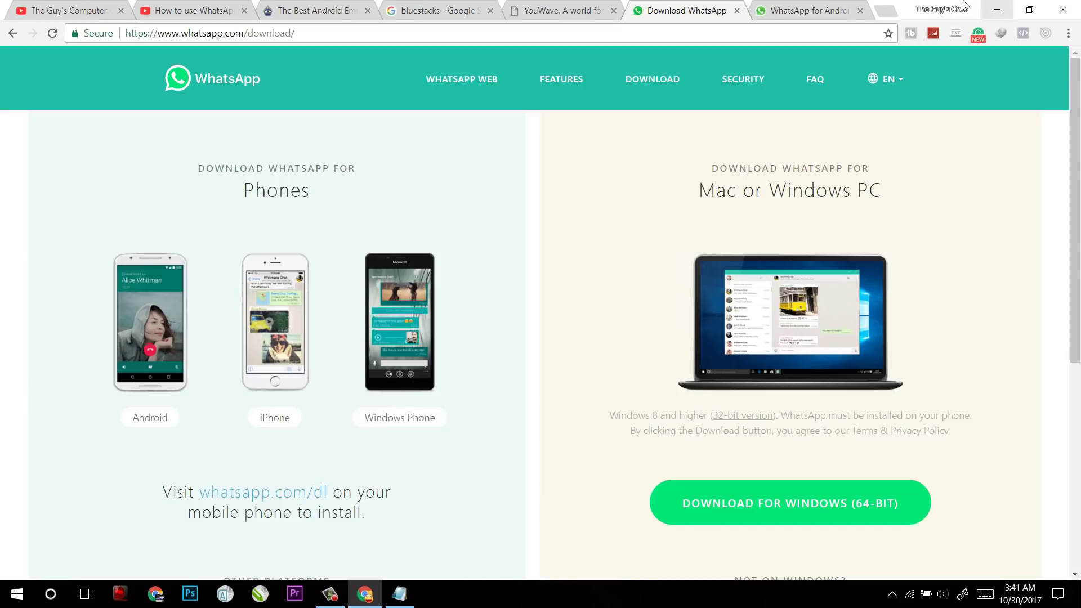
click(852, 6)
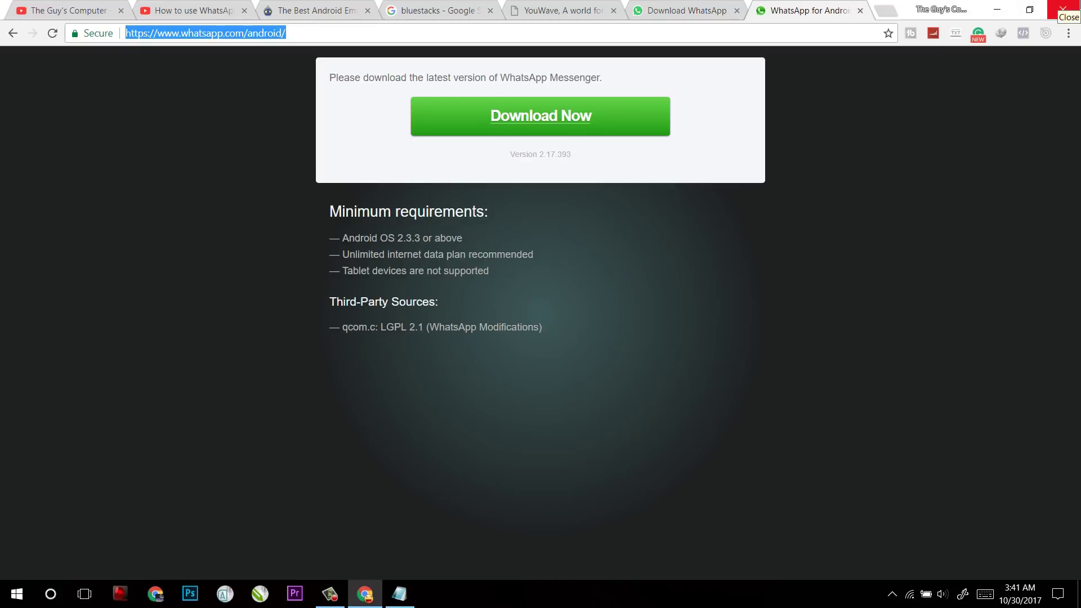
click(1063, 7)
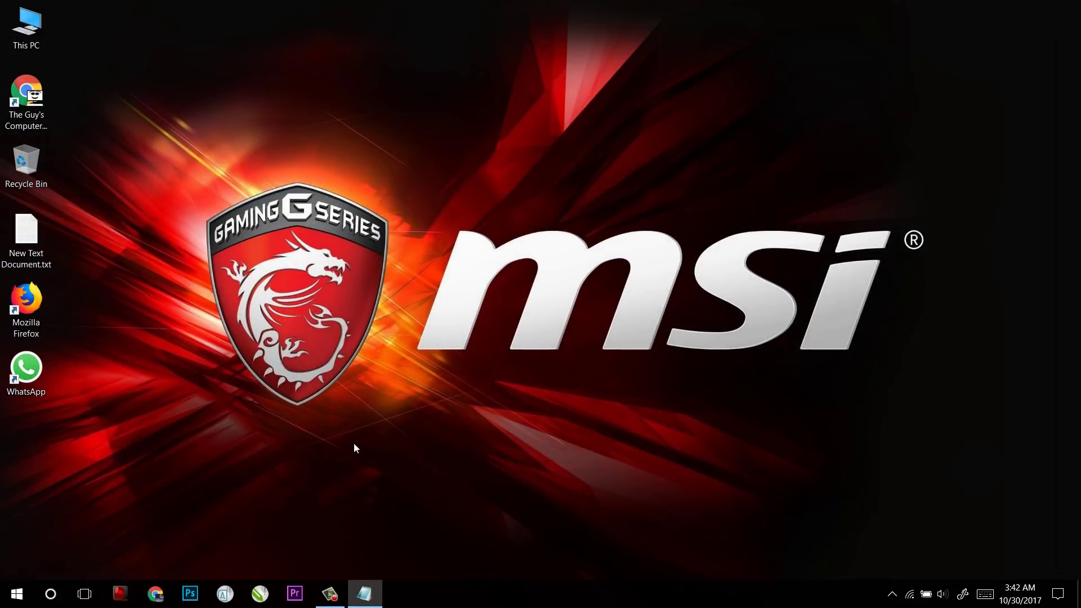